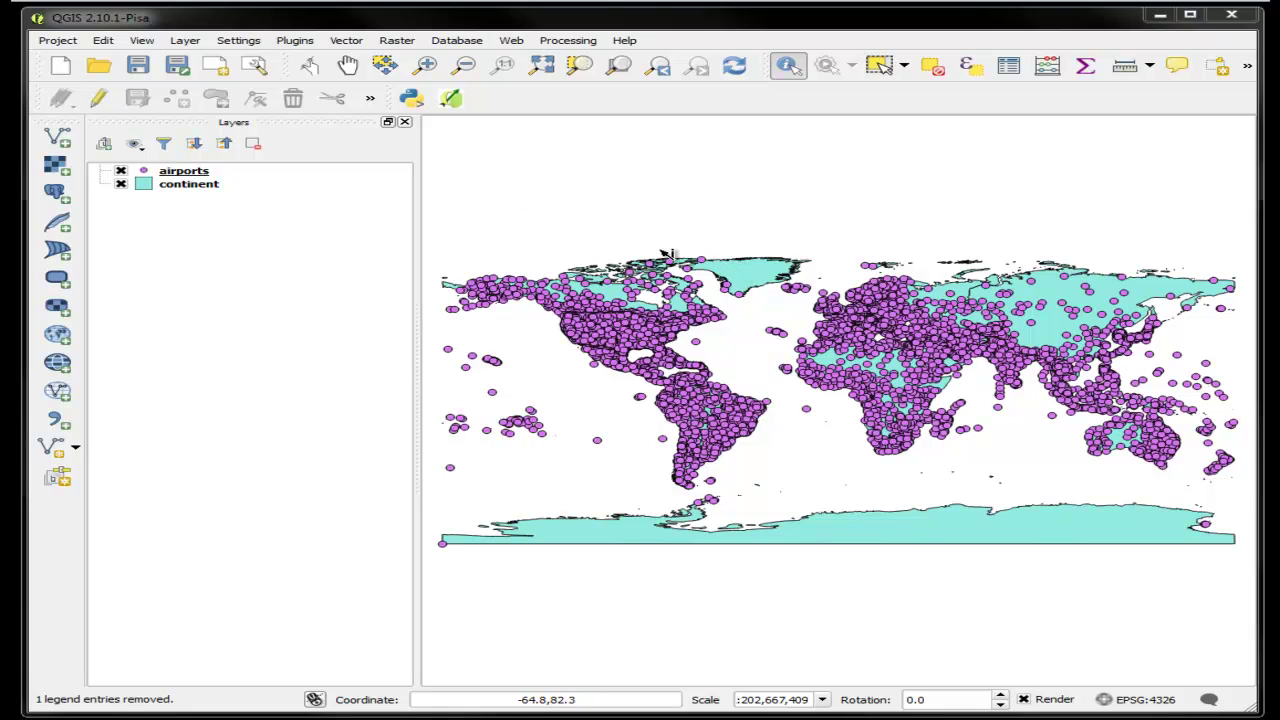
left_click(775, 238)
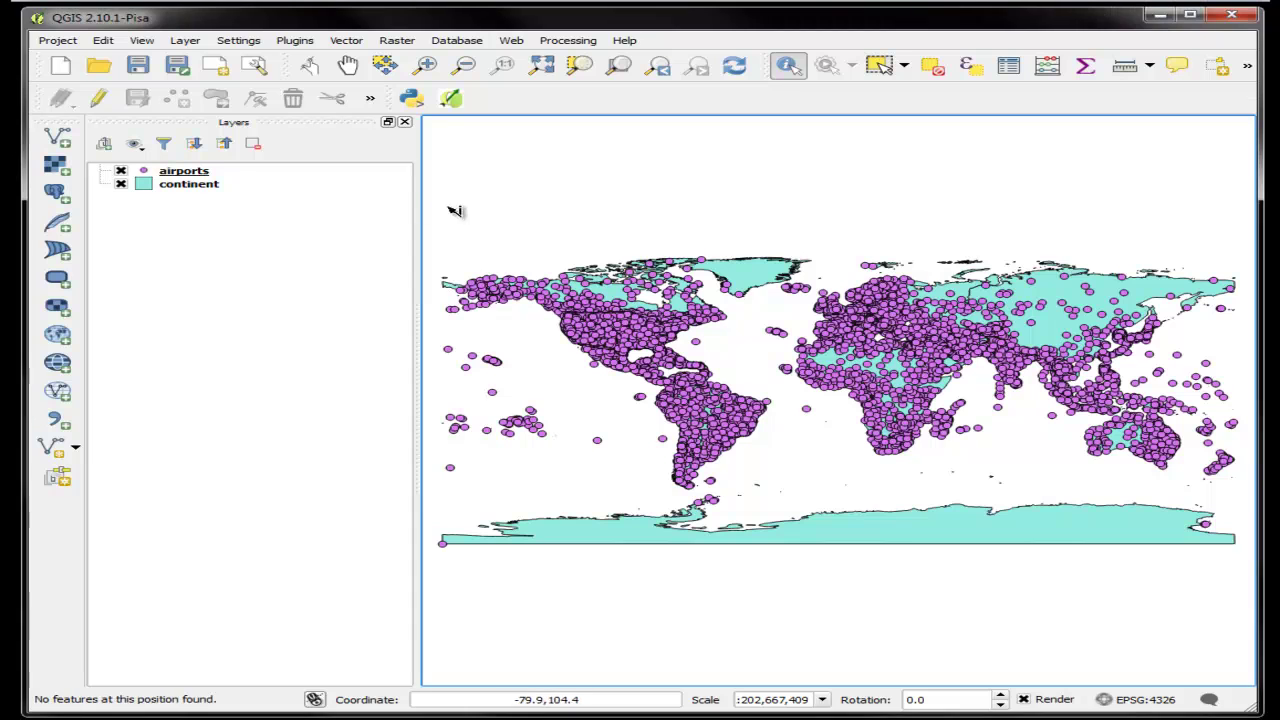
left_click(203, 186)
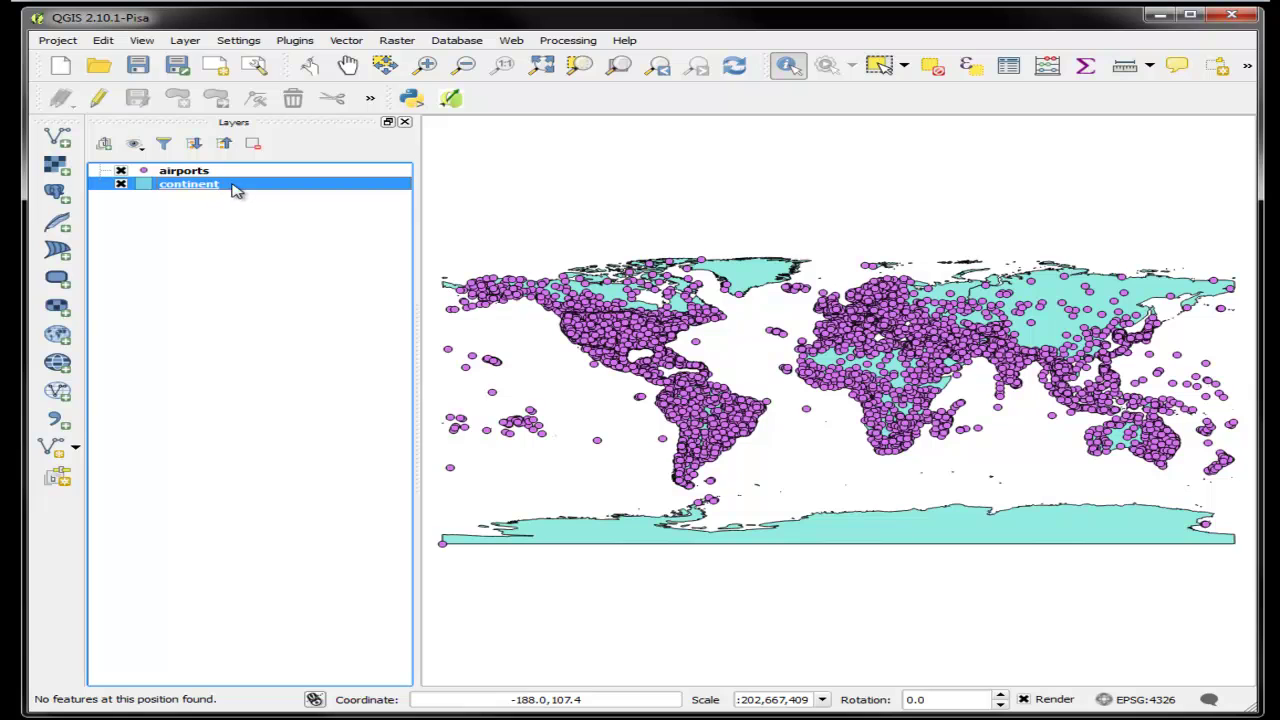
left_click(745, 284)
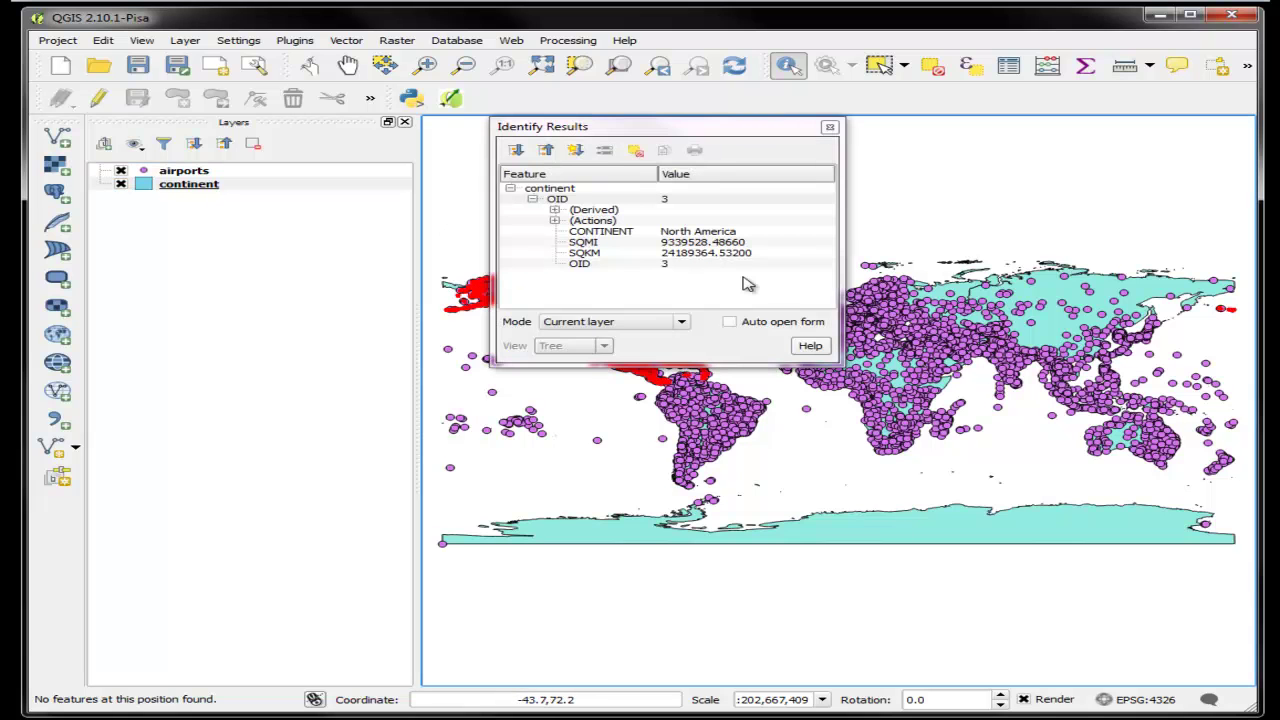
left_click(829, 127)
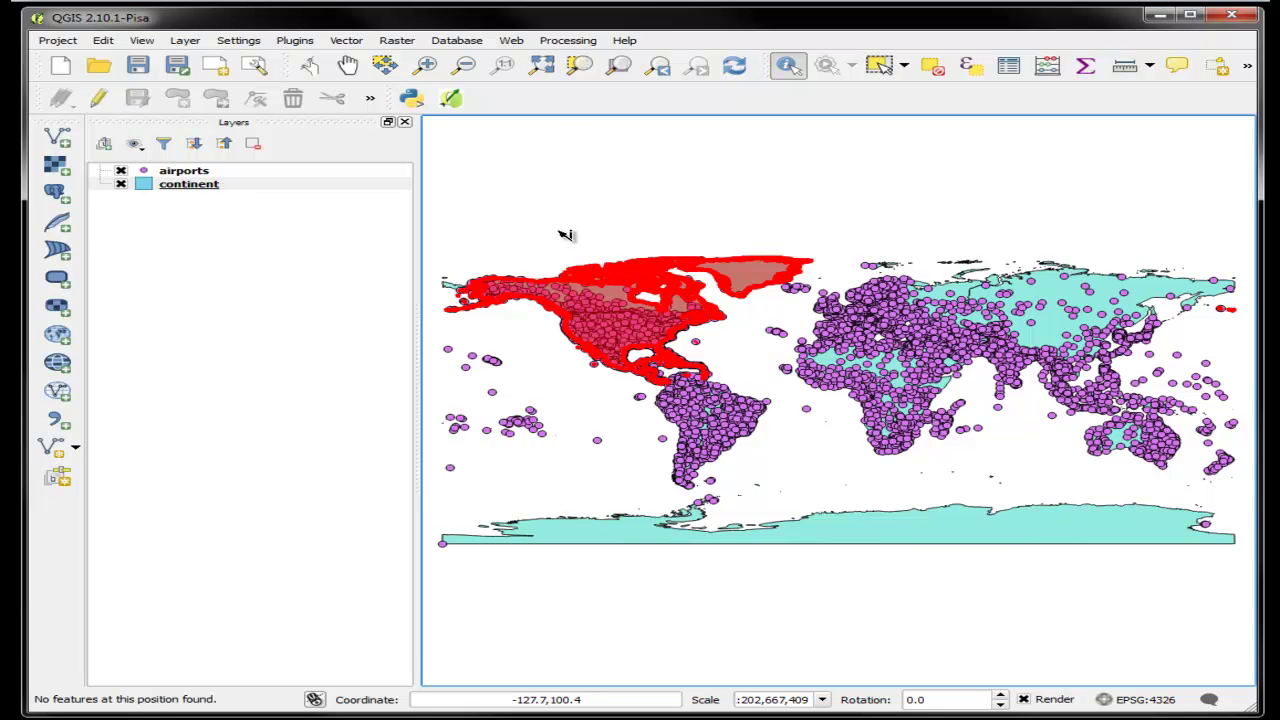
left_click(197, 175)
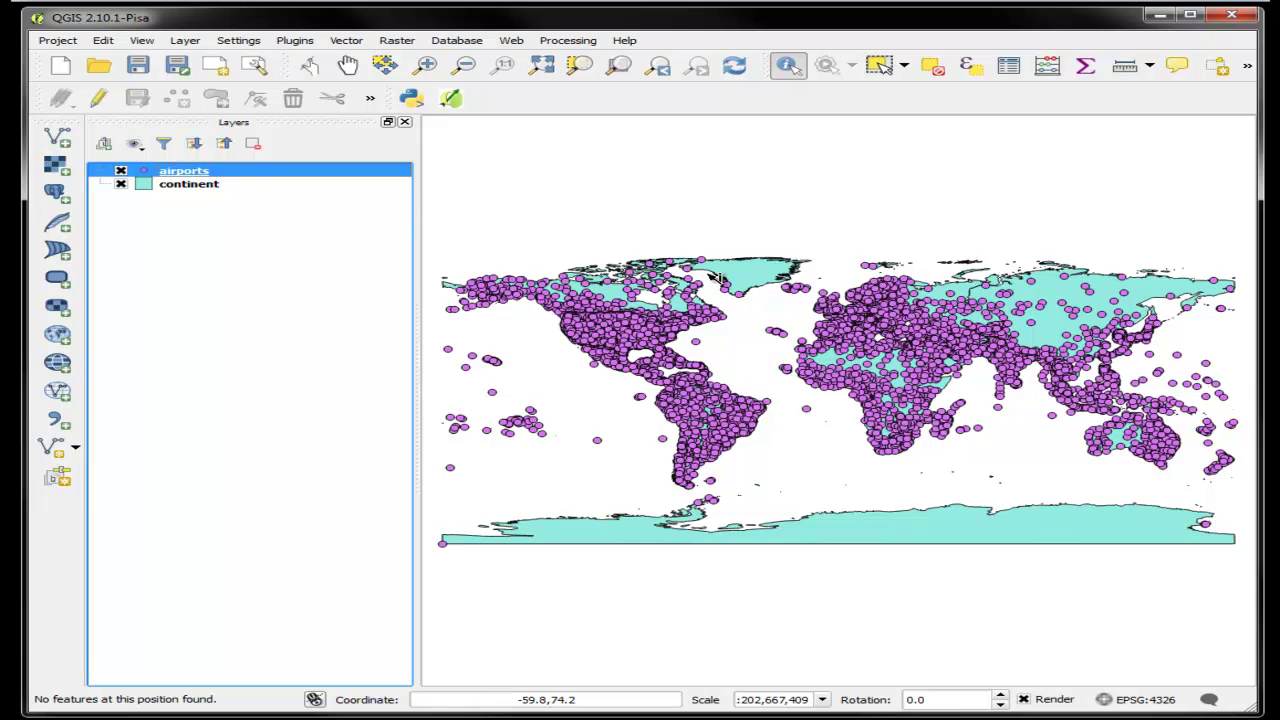
left_click(747, 280)
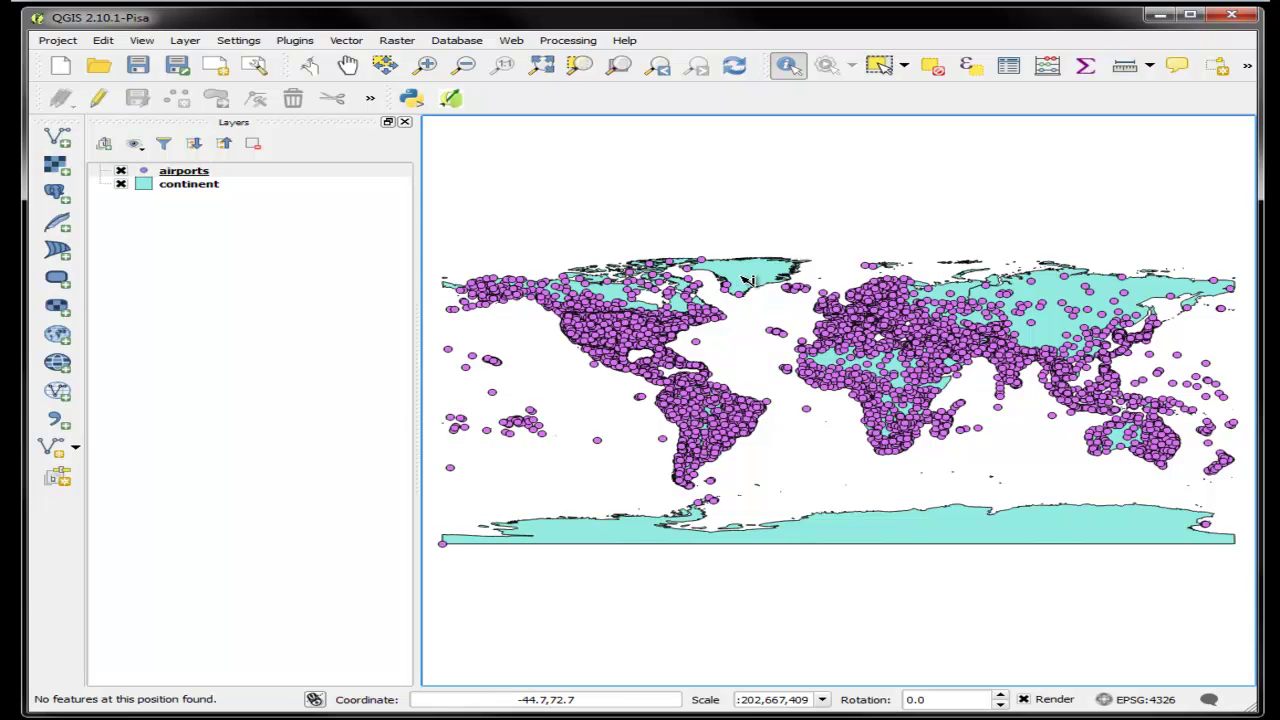
left_click(225, 175)
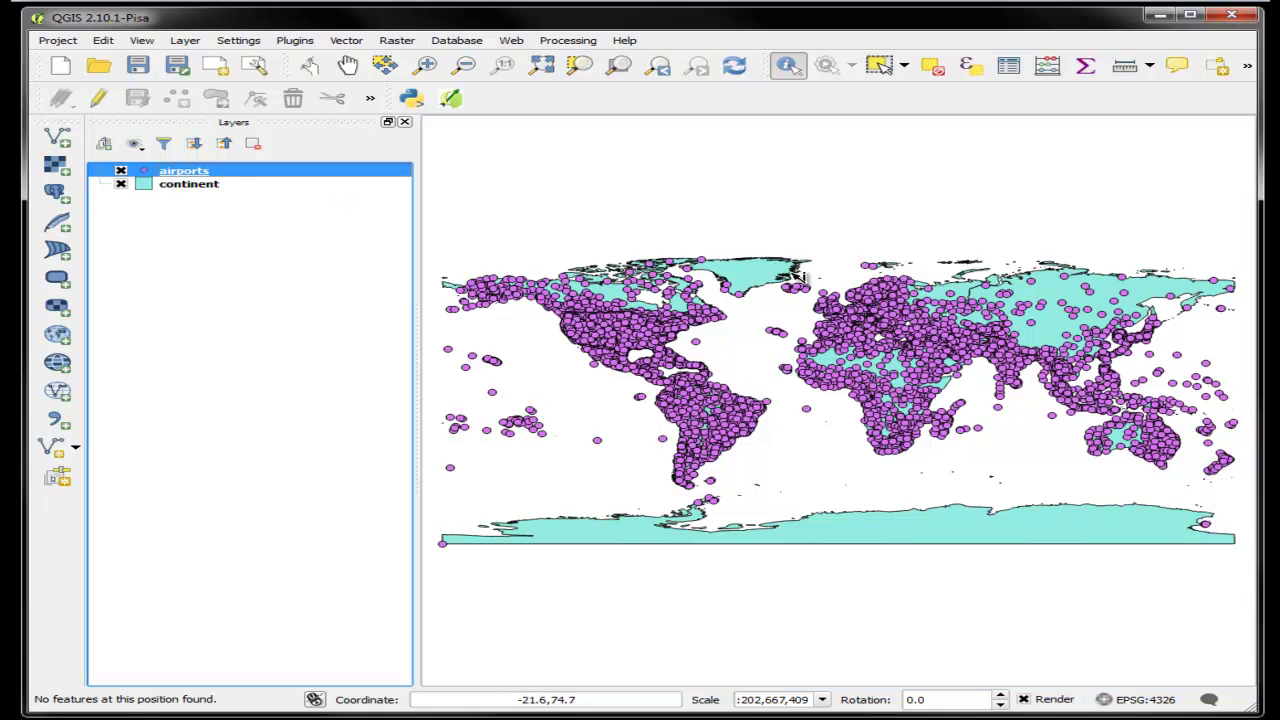
left_click(737, 289)
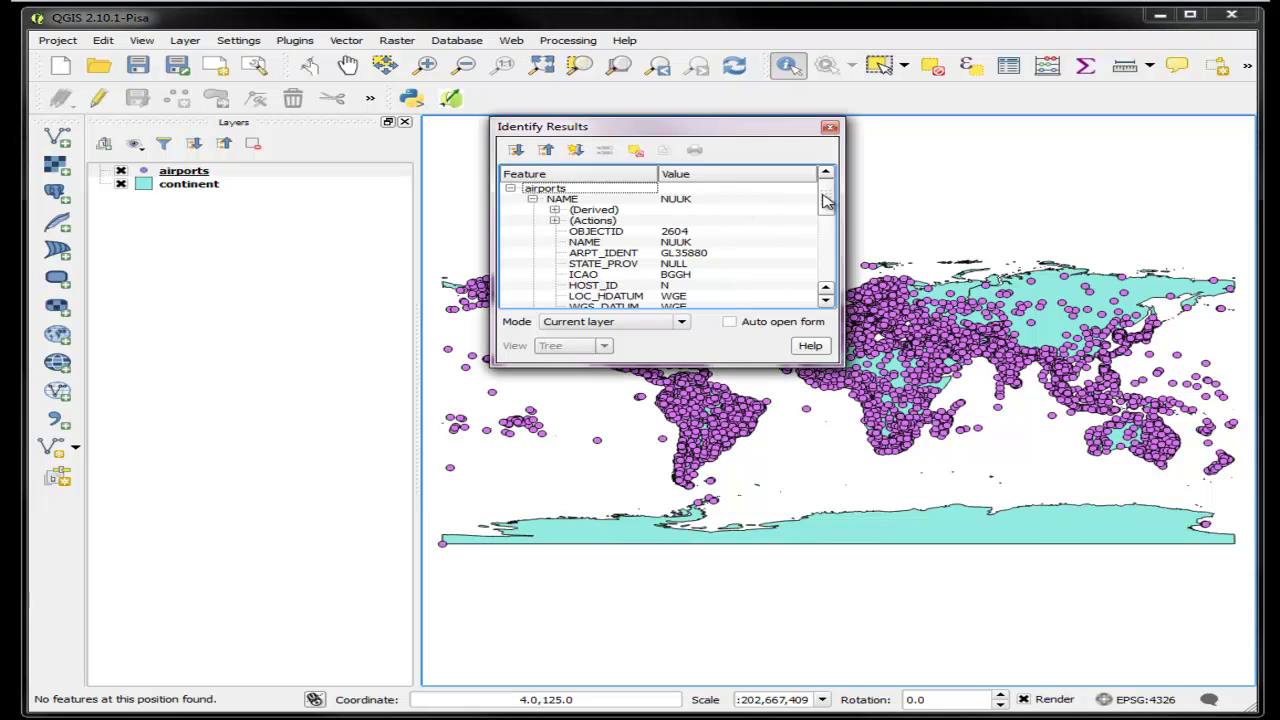
mouse_move(828, 200)
left_mouse_down()
mouse_move(823, 238)
mouse_move(823, 220)
left_mouse_up()
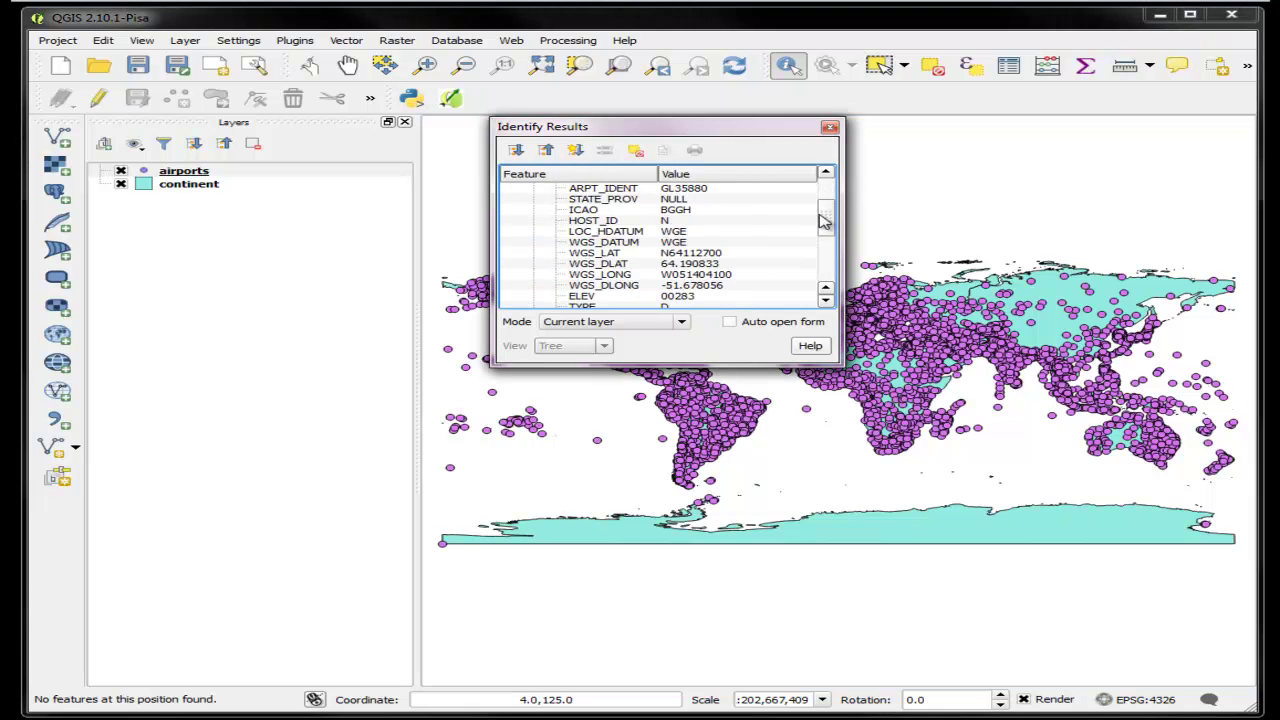
left_click(830, 127)
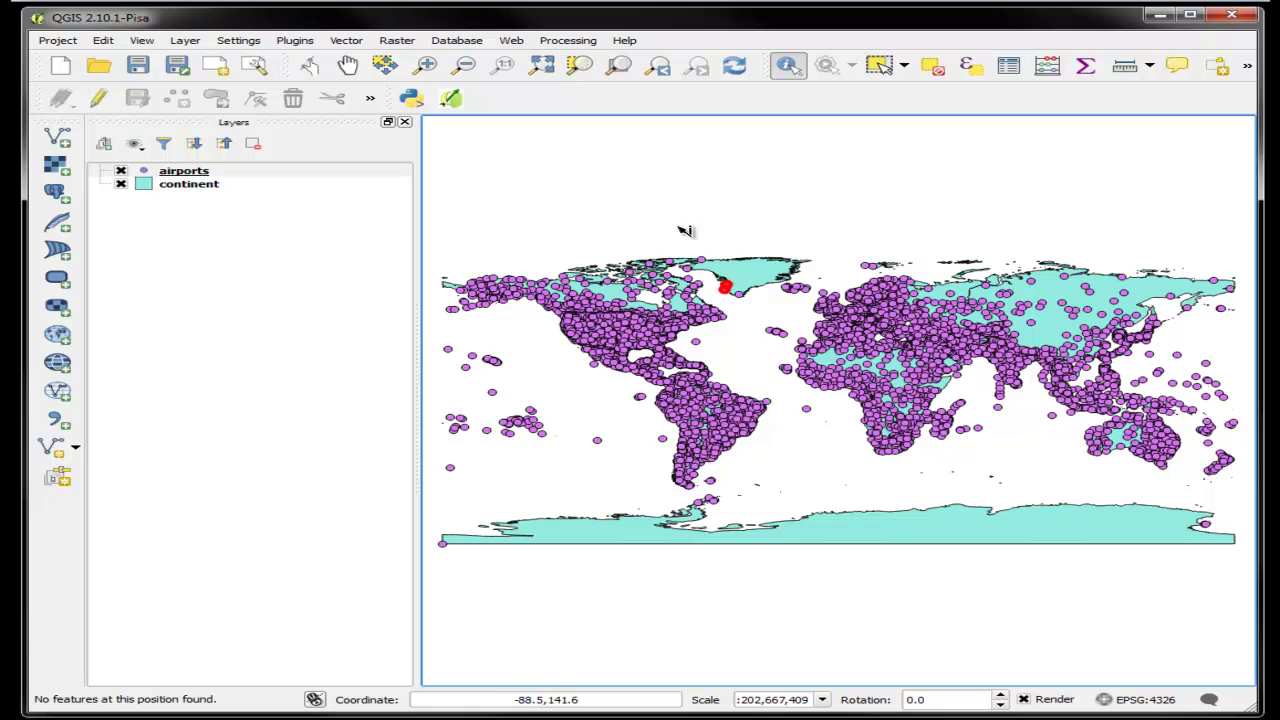
Clear the Greenland airport highlight and zoom the map in on Australia
left_click(796, 325)
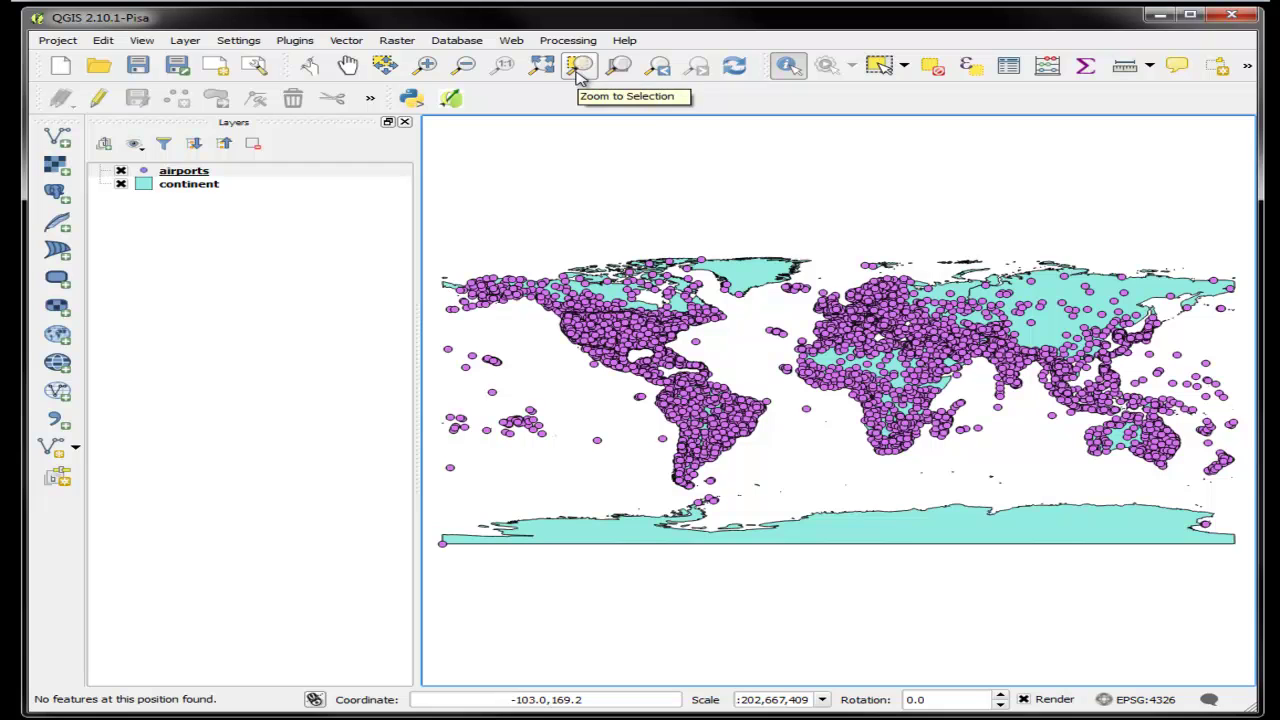
left_click(428, 65)
left_click_drag(1015, 377, 1230, 490)
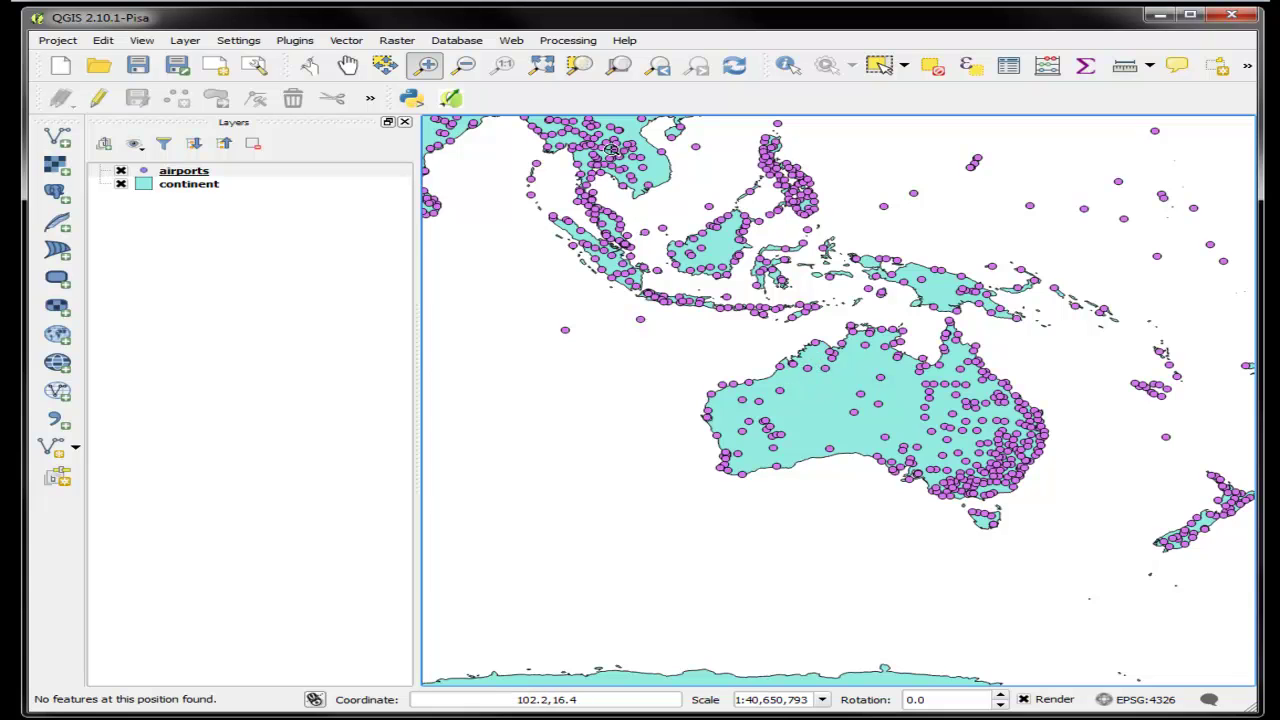
Choose the single-click Select Feature(s) tool from the selection dropdown
left_click(877, 66)
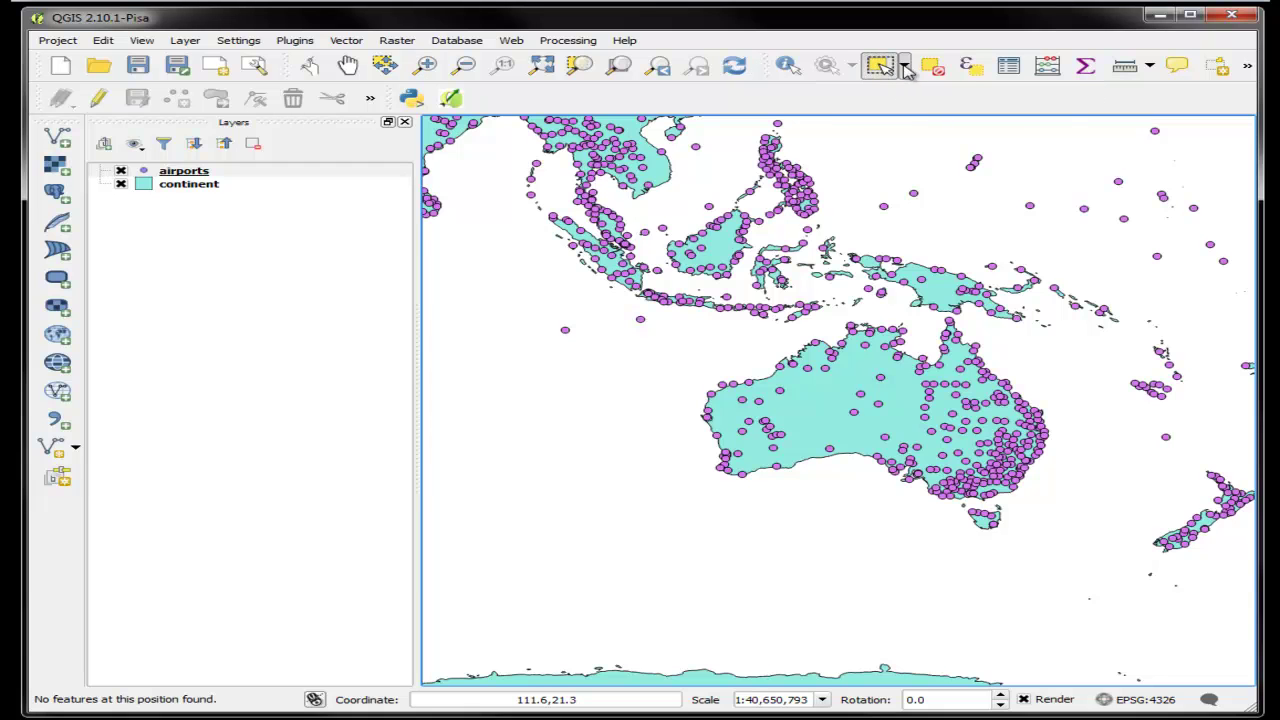
left_click(904, 66)
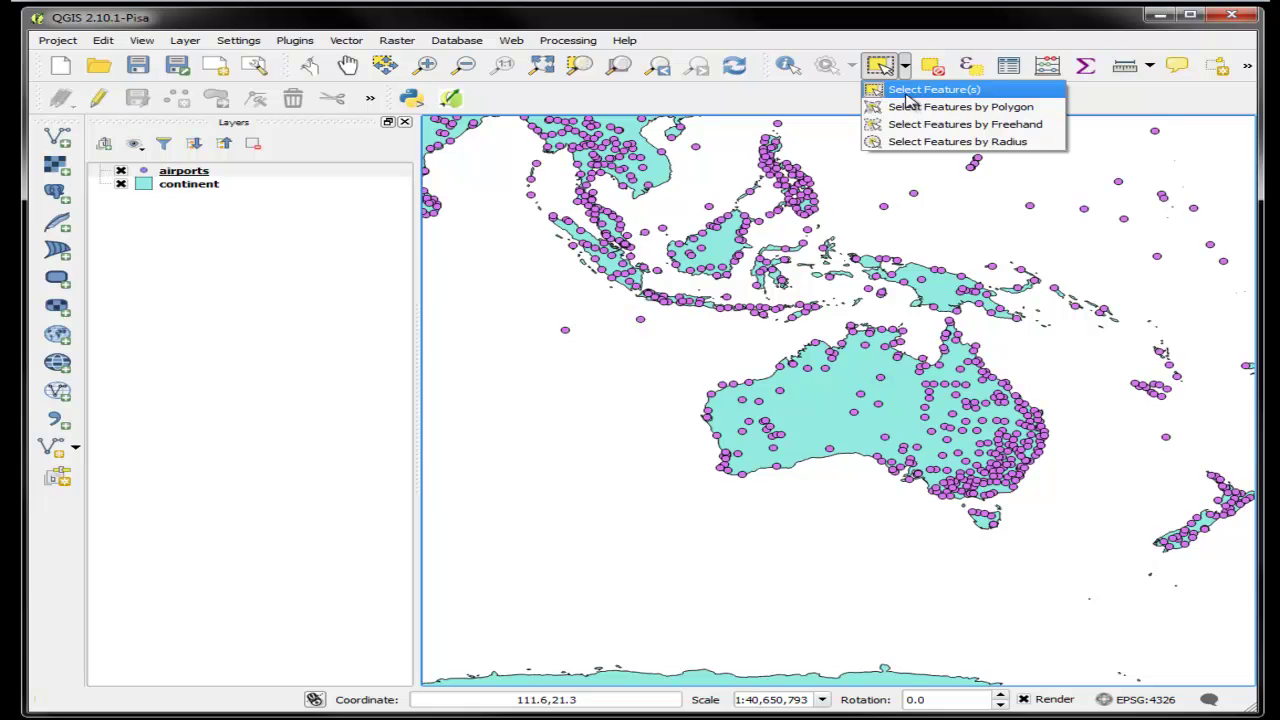
left_click(910, 108)
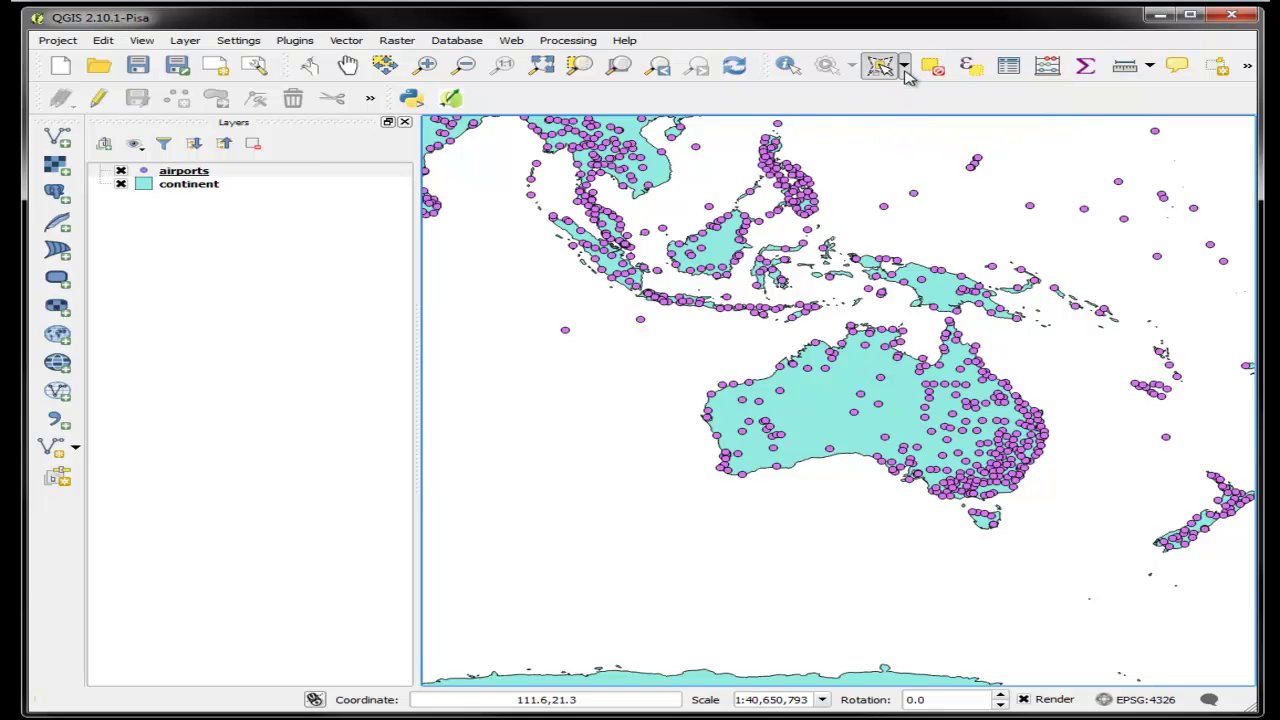
left_click(904, 66)
left_click(906, 90)
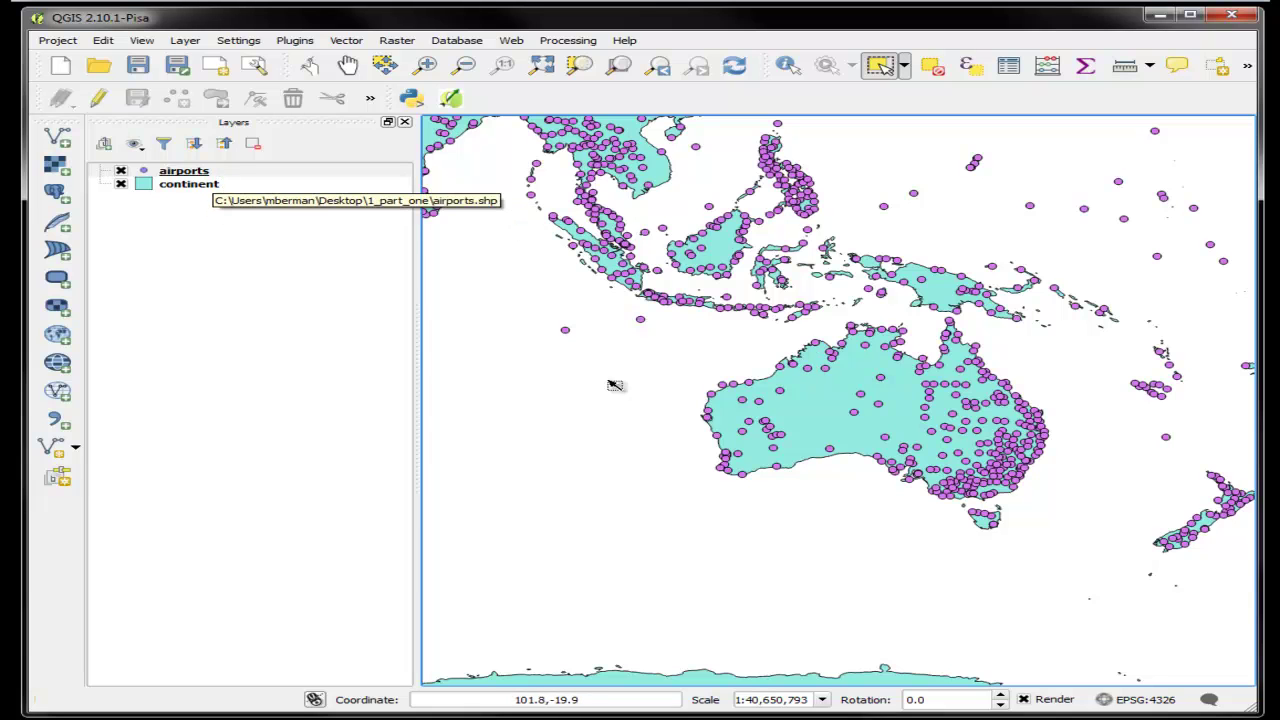
Make continent the active layer and select the Australia polygon
left_click(224, 190)
left_click(215, 172)
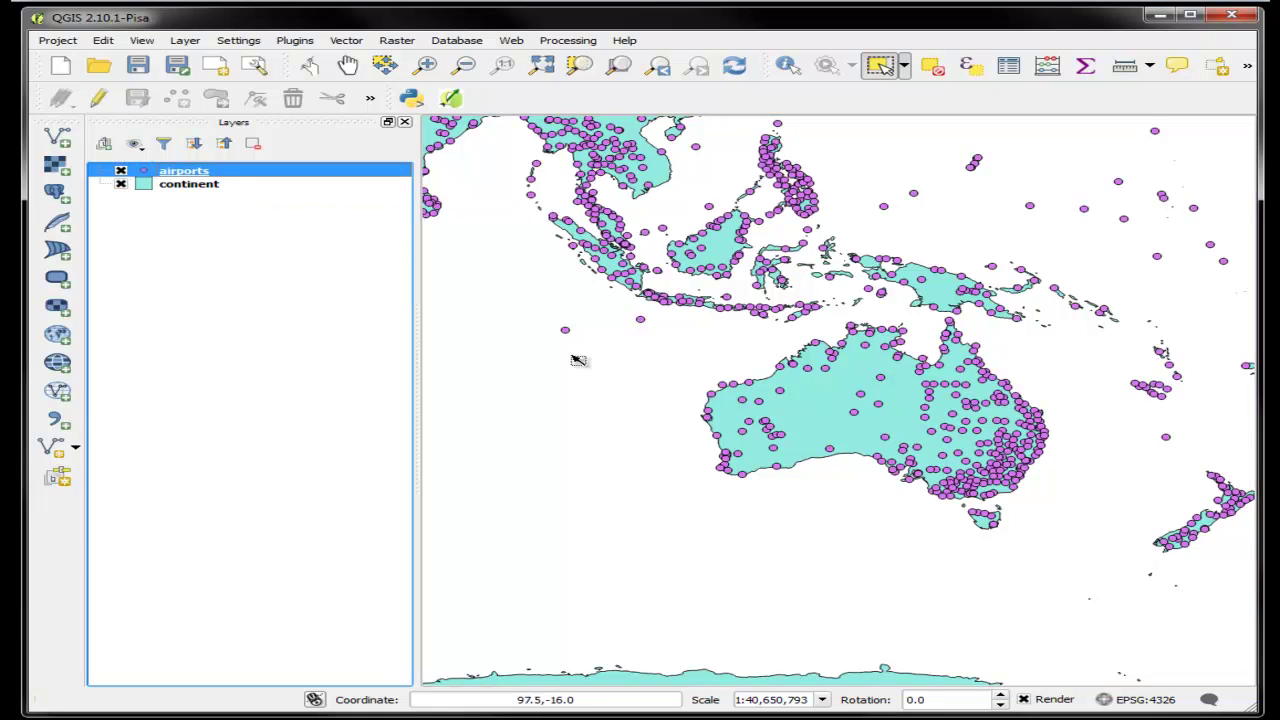
left_click(815, 408)
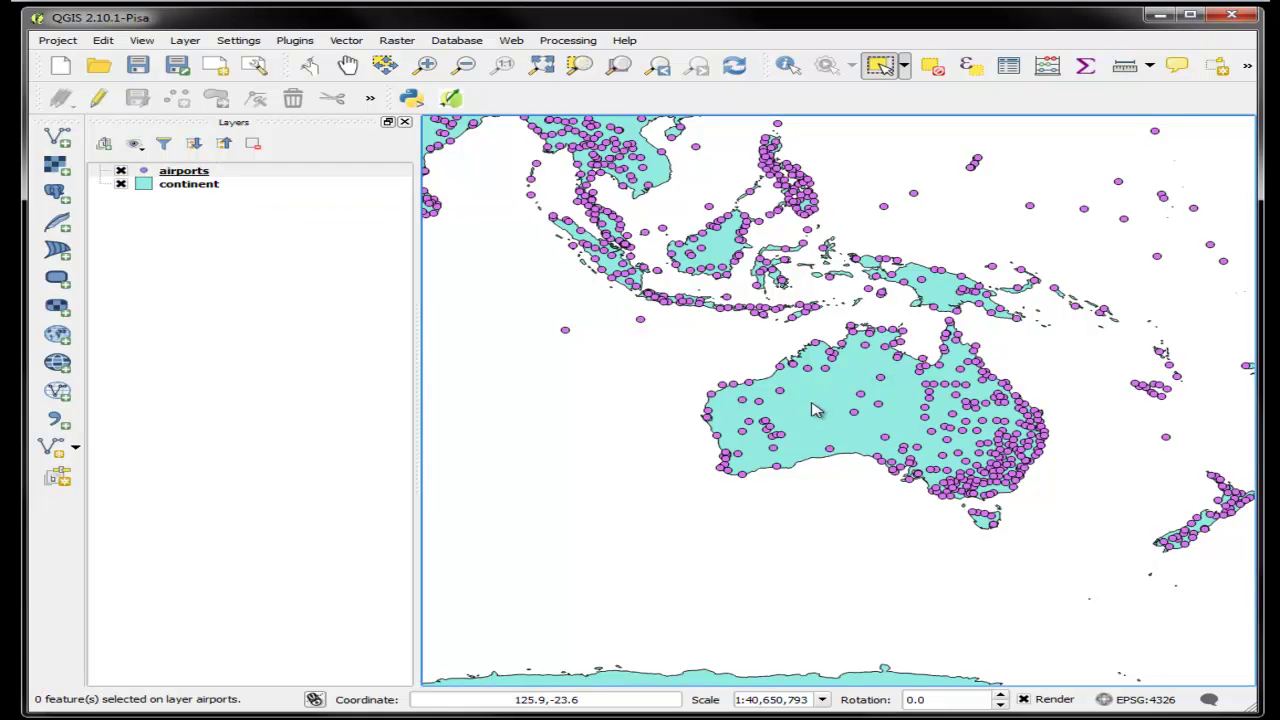
left_click(212, 188)
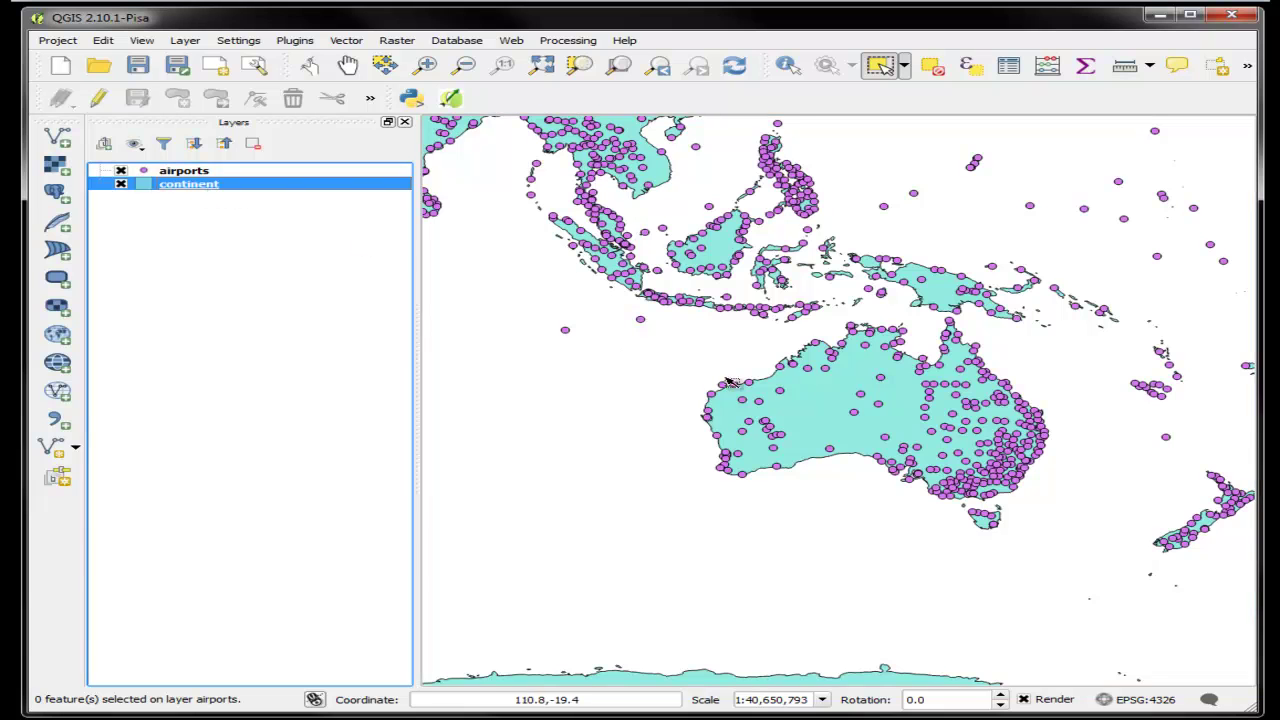
left_click(834, 412)
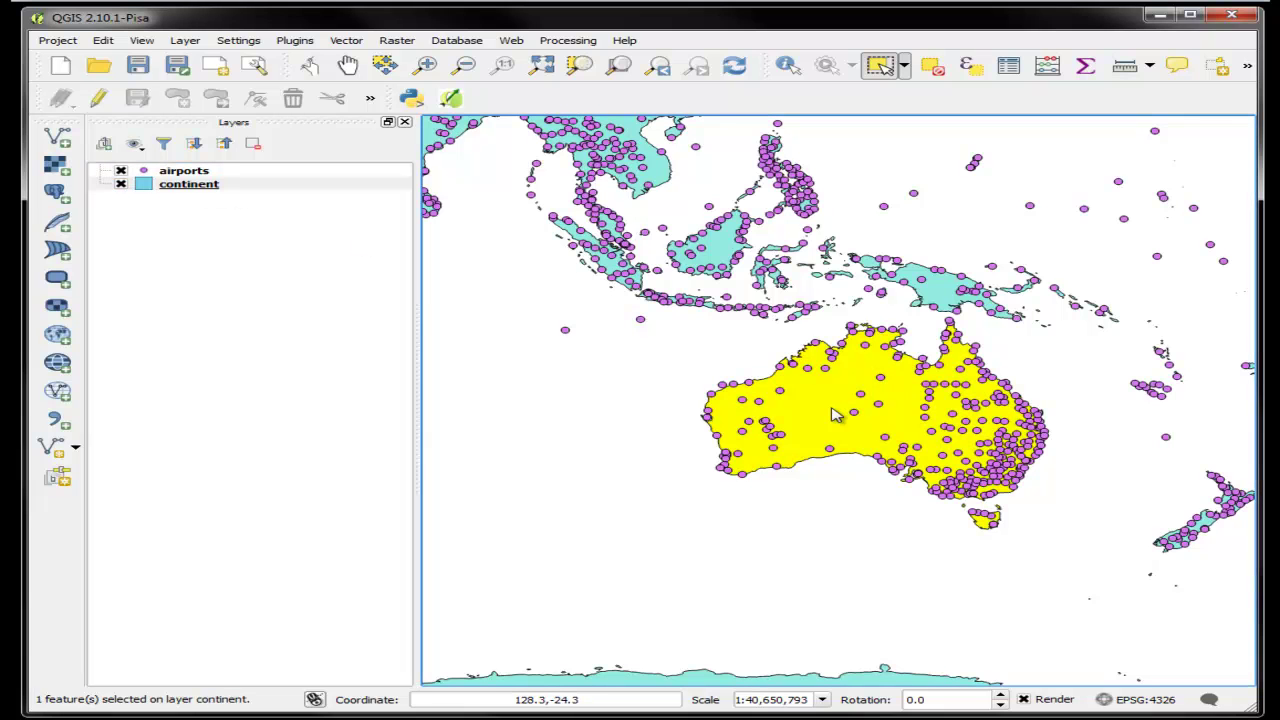
right_click(182, 190)
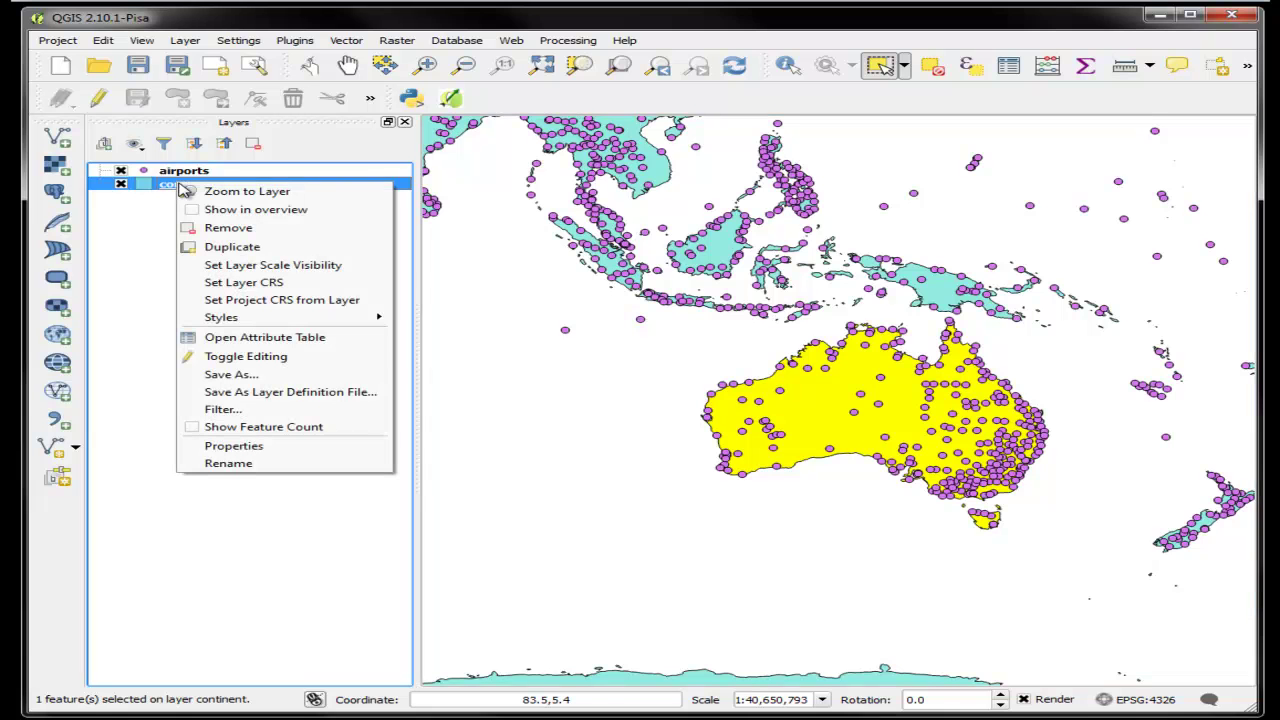
left_click(256, 336)
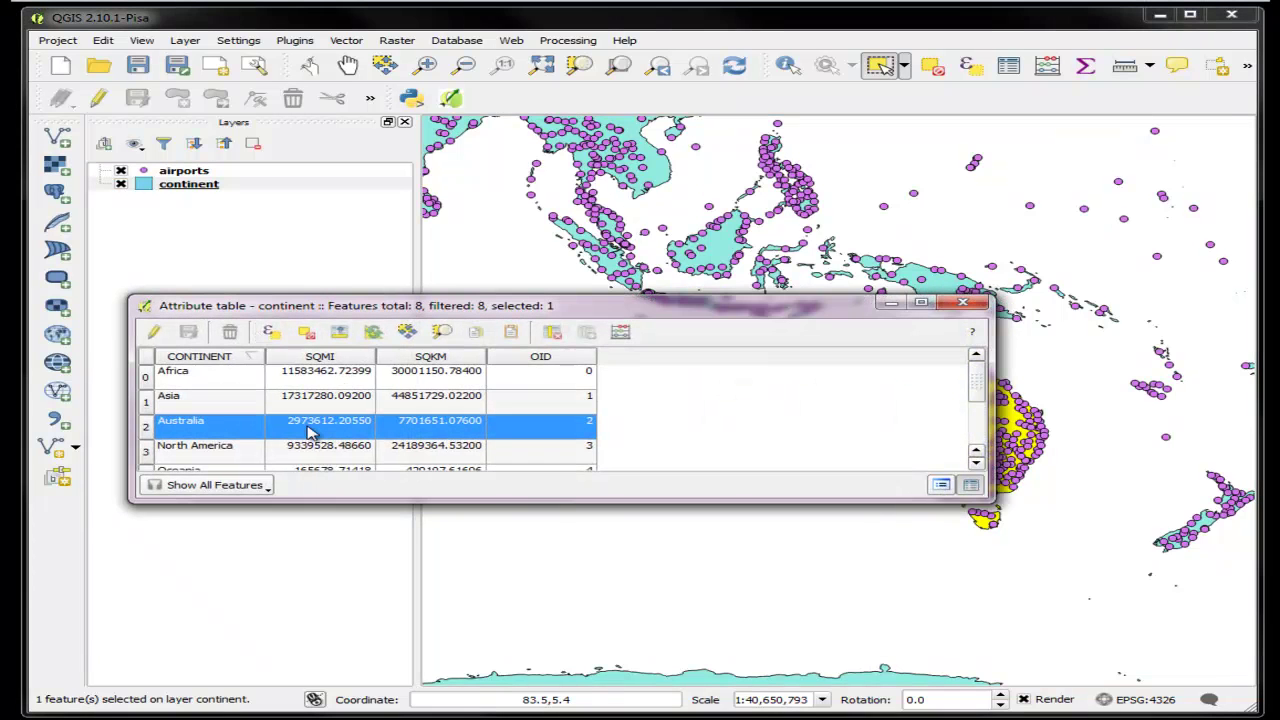
left_click(962, 304)
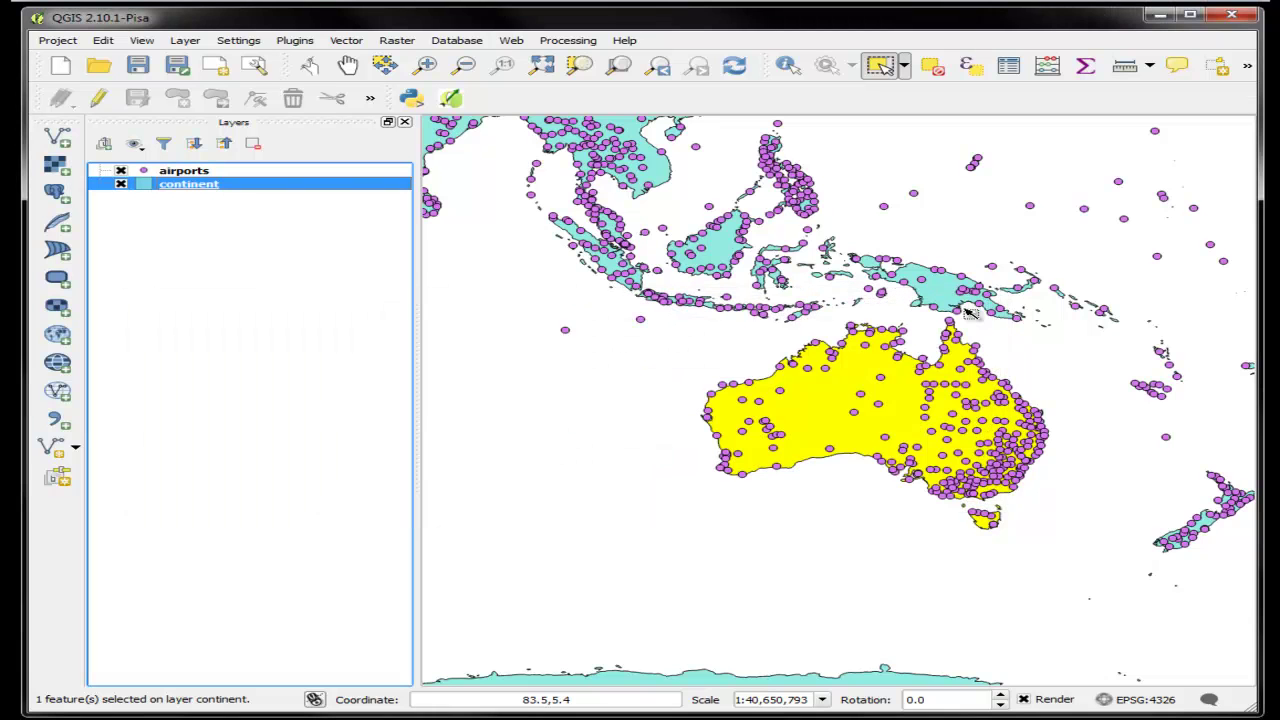
Open the Select by location tool from the Vector menu
left_click(346, 42)
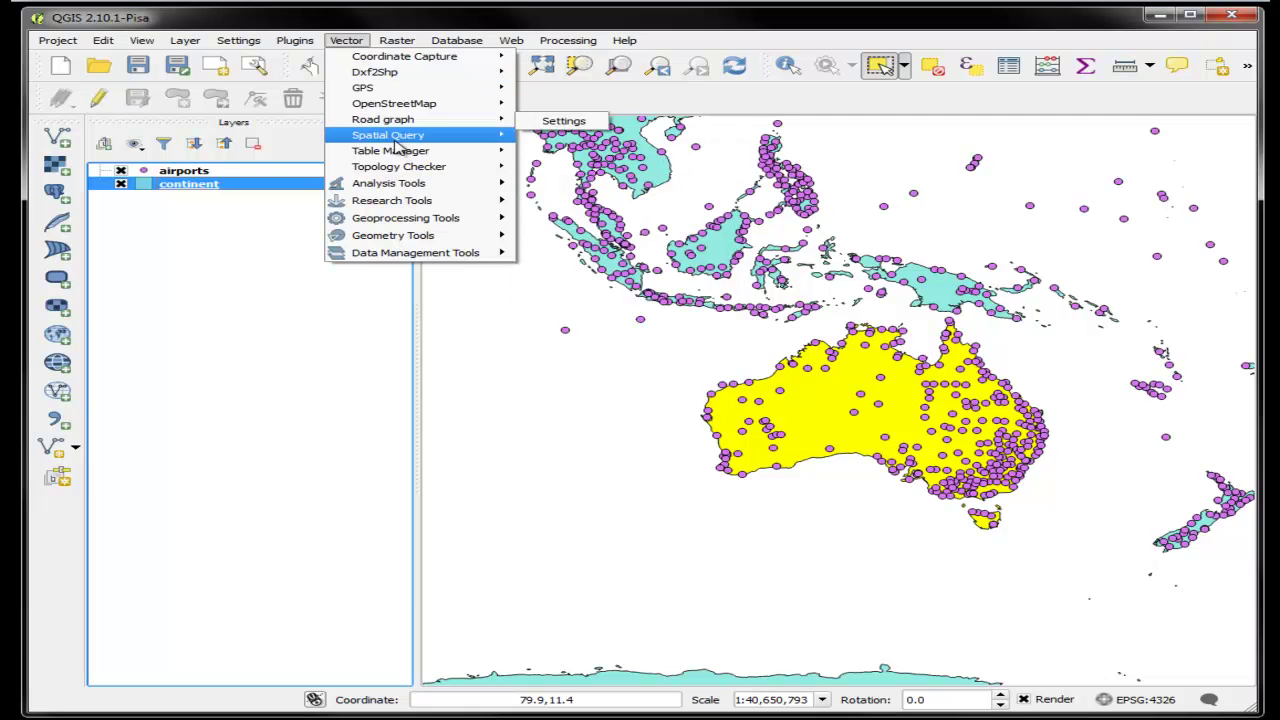
mouse_move(396, 256)
mouse_move(392, 204)
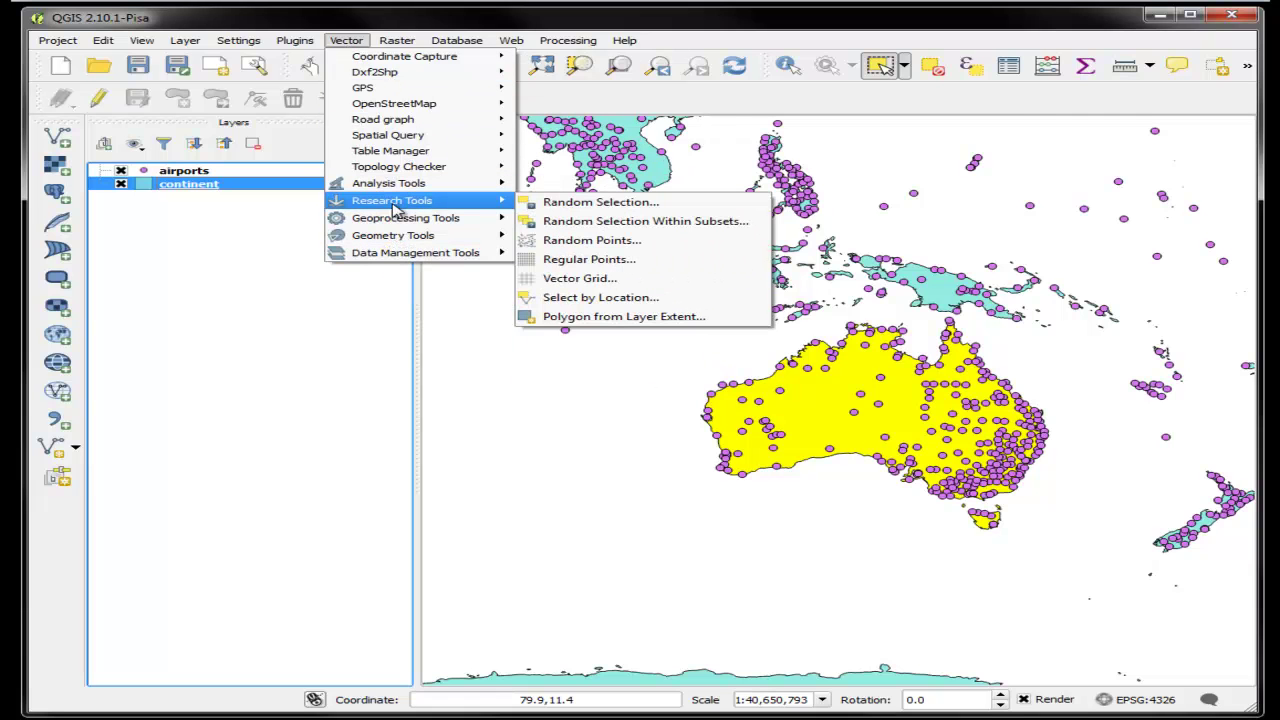
left_click(603, 298)
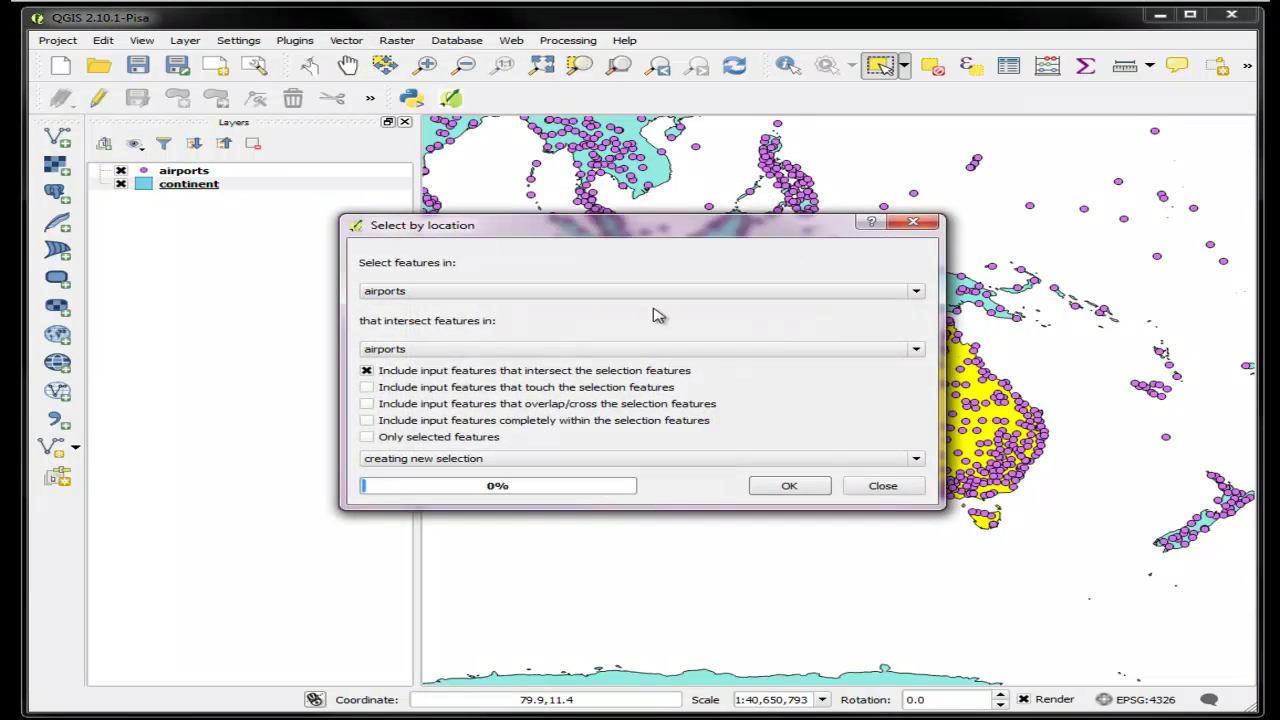
left_click_drag(711, 234, 658, 172)
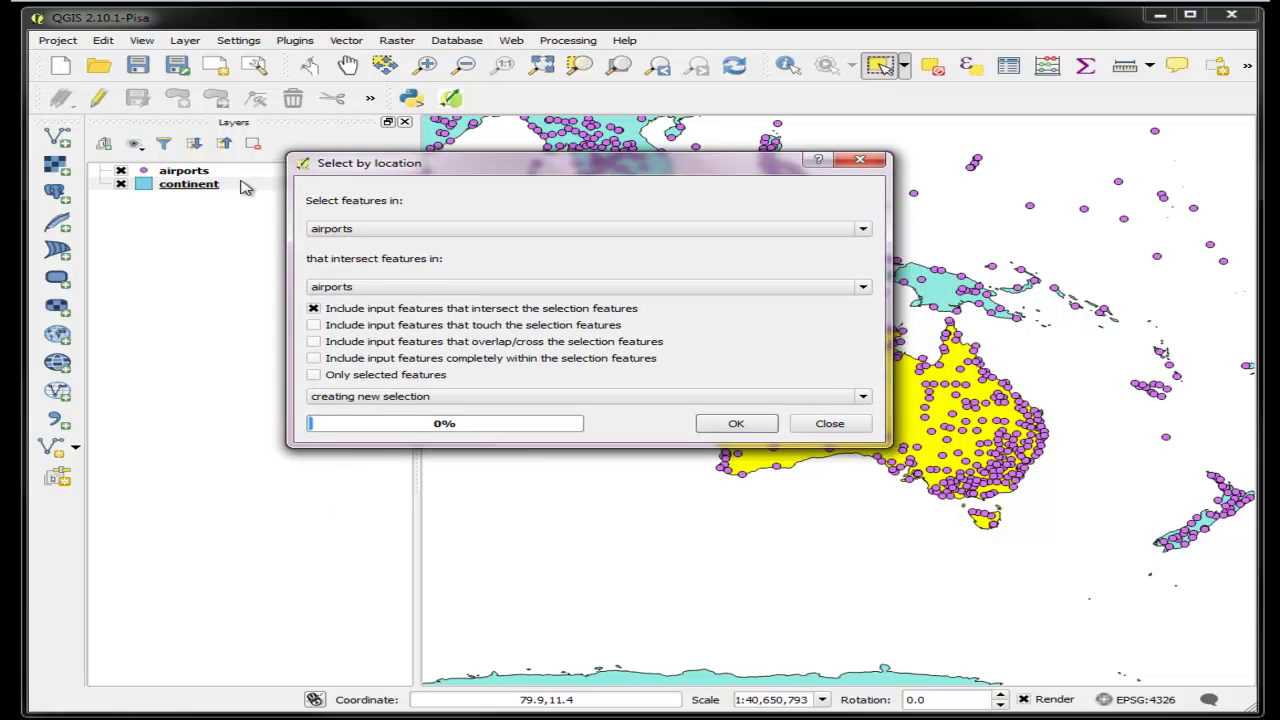
Set continent as intersect layer, only selected features, with the intersect condition
left_click(862, 288)
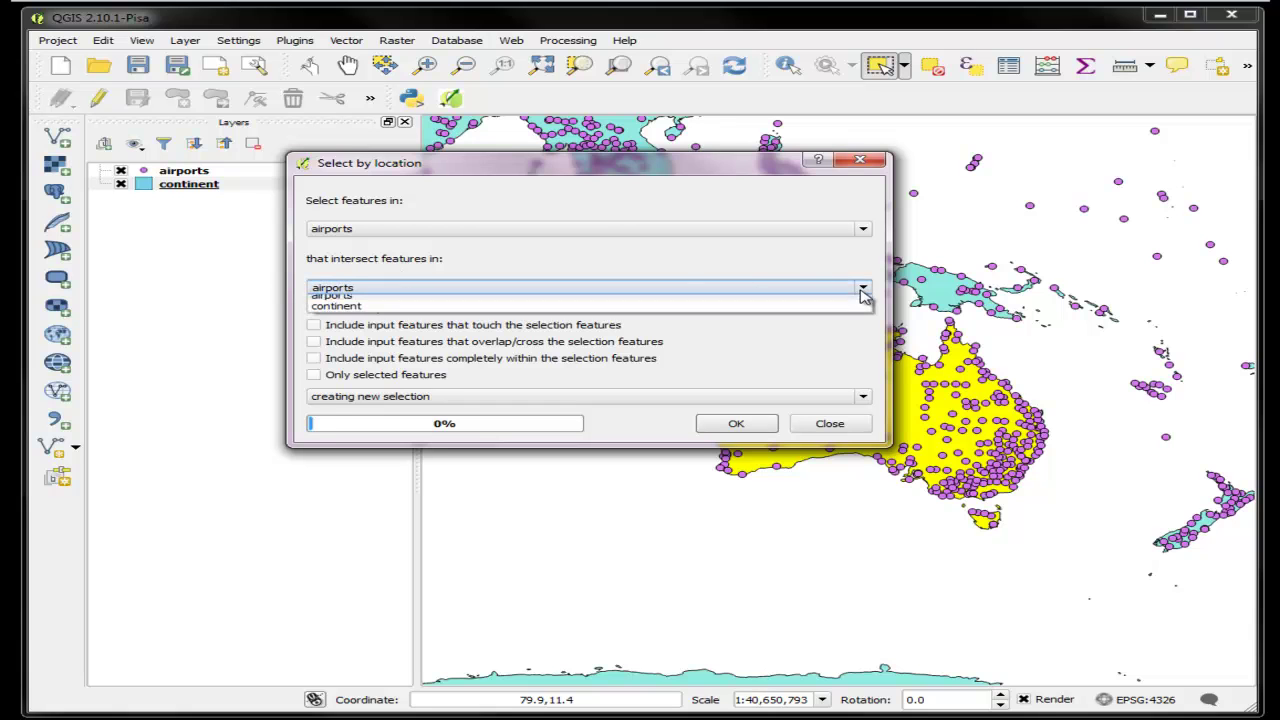
left_click(520, 316)
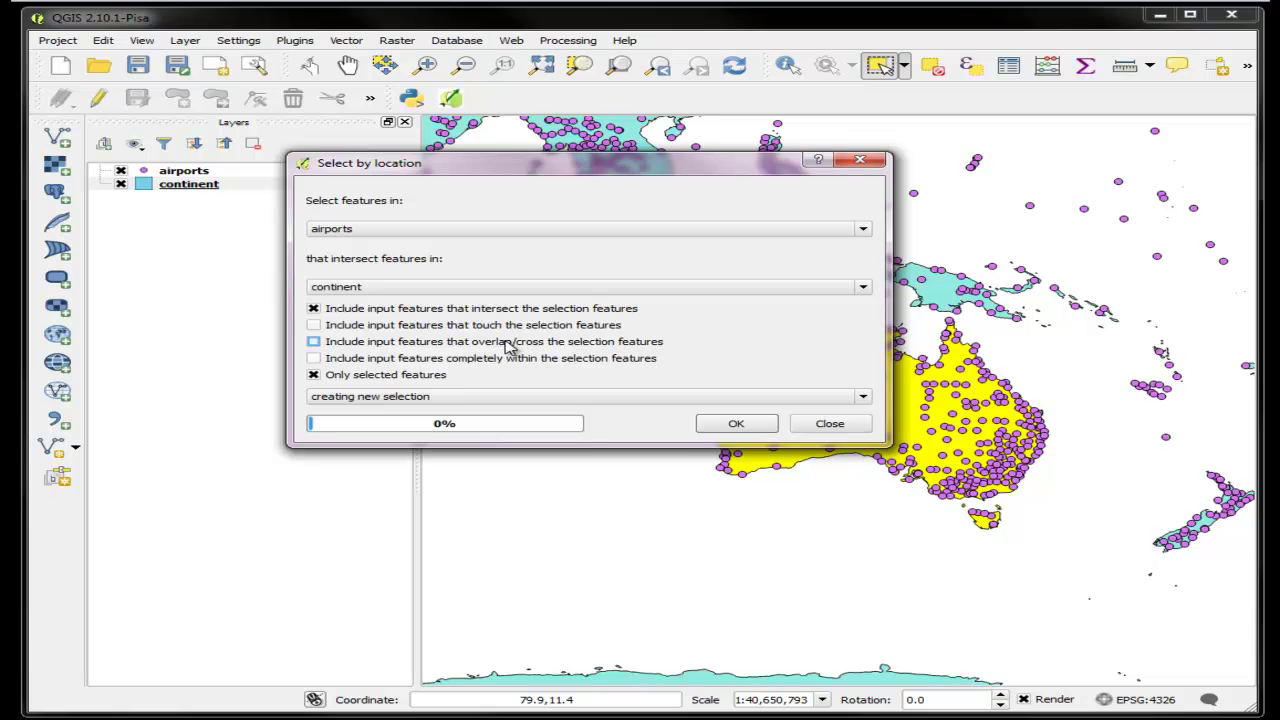
left_click(313, 376)
left_click(314, 310)
left_click(313, 359)
left_click(314, 310)
Run the location query to select 266 airports and hide the continent layer
left_click(735, 425)
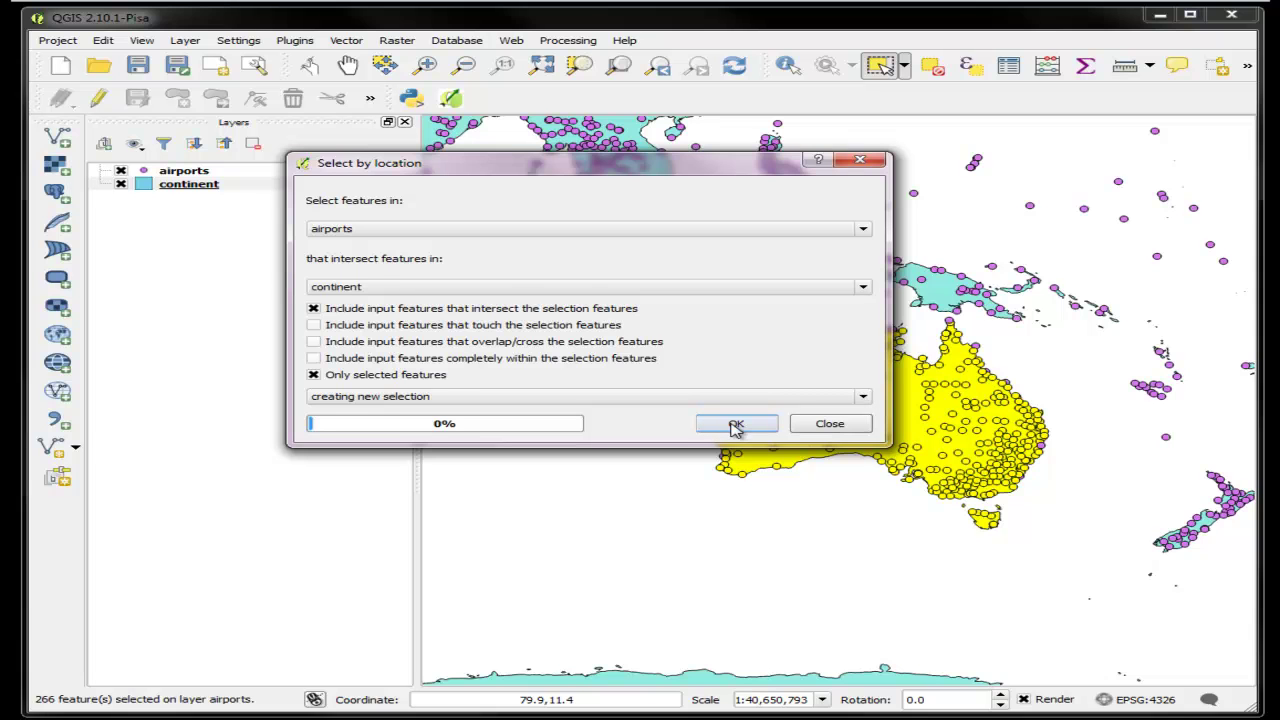
left_click(860, 162)
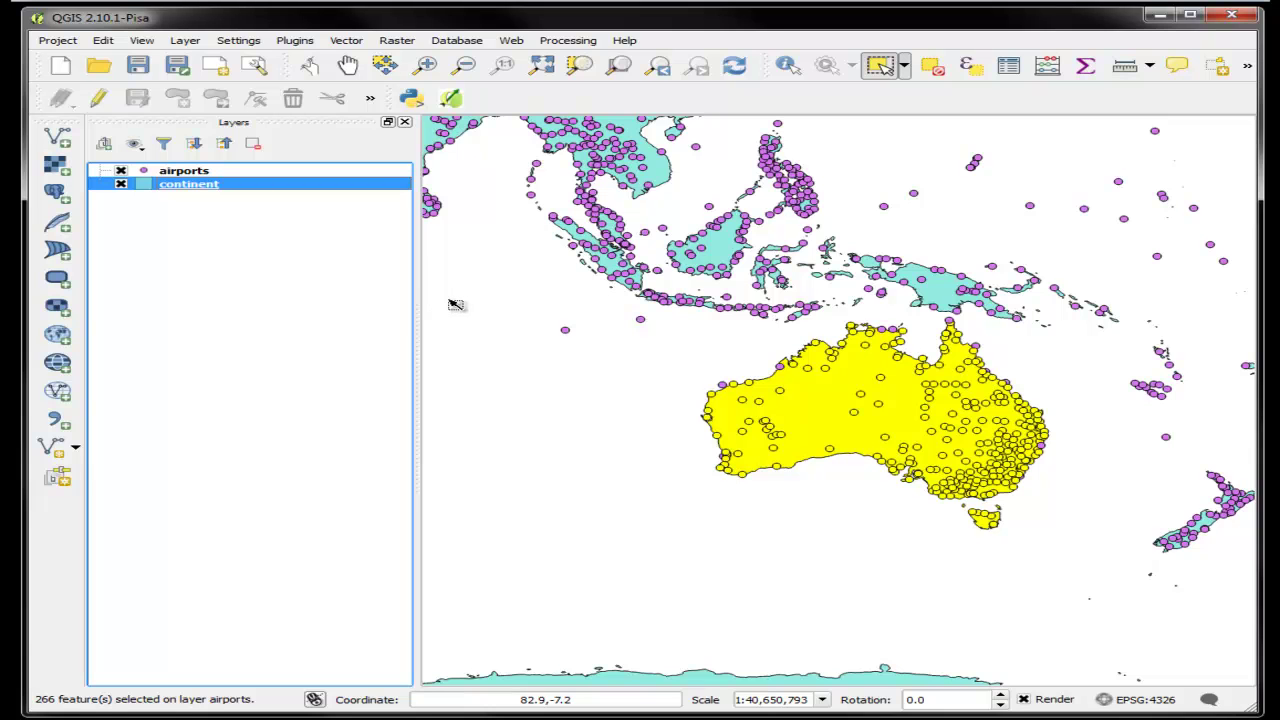
left_click(121, 184)
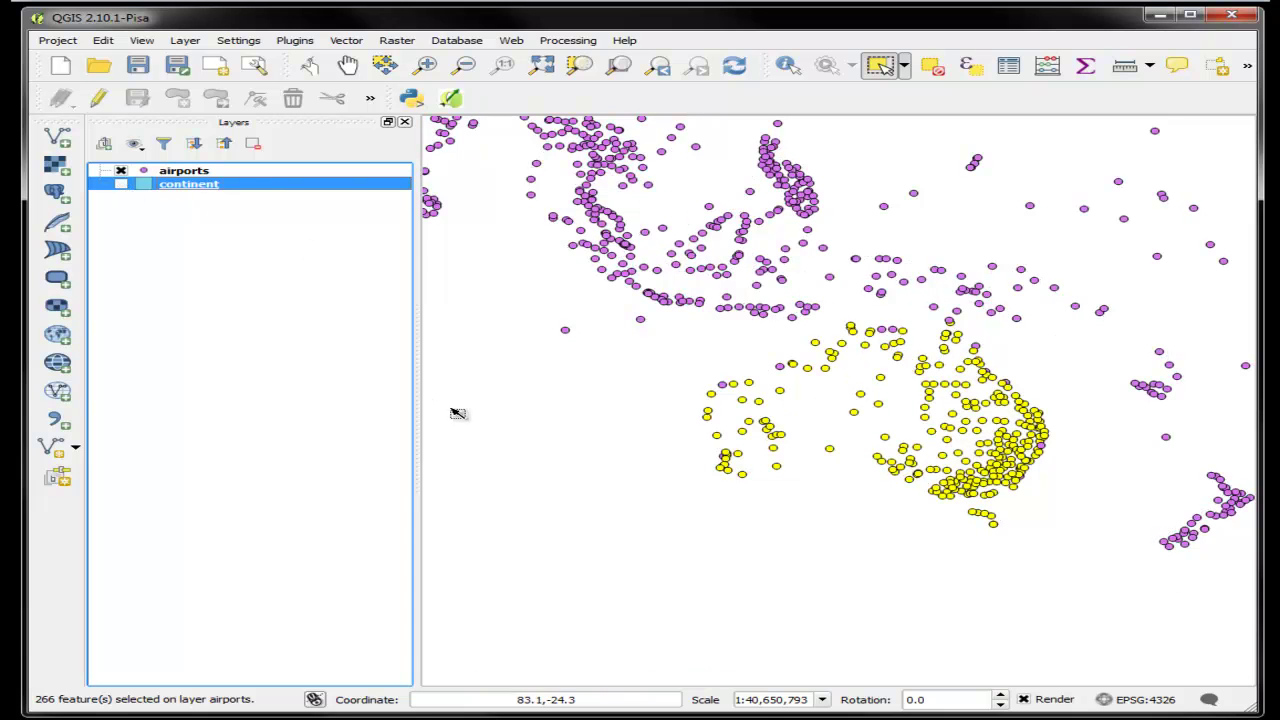
Zoom to the full extent of the airports layer
left_click(205, 172)
right_click(205, 172)
left_click(260, 175)
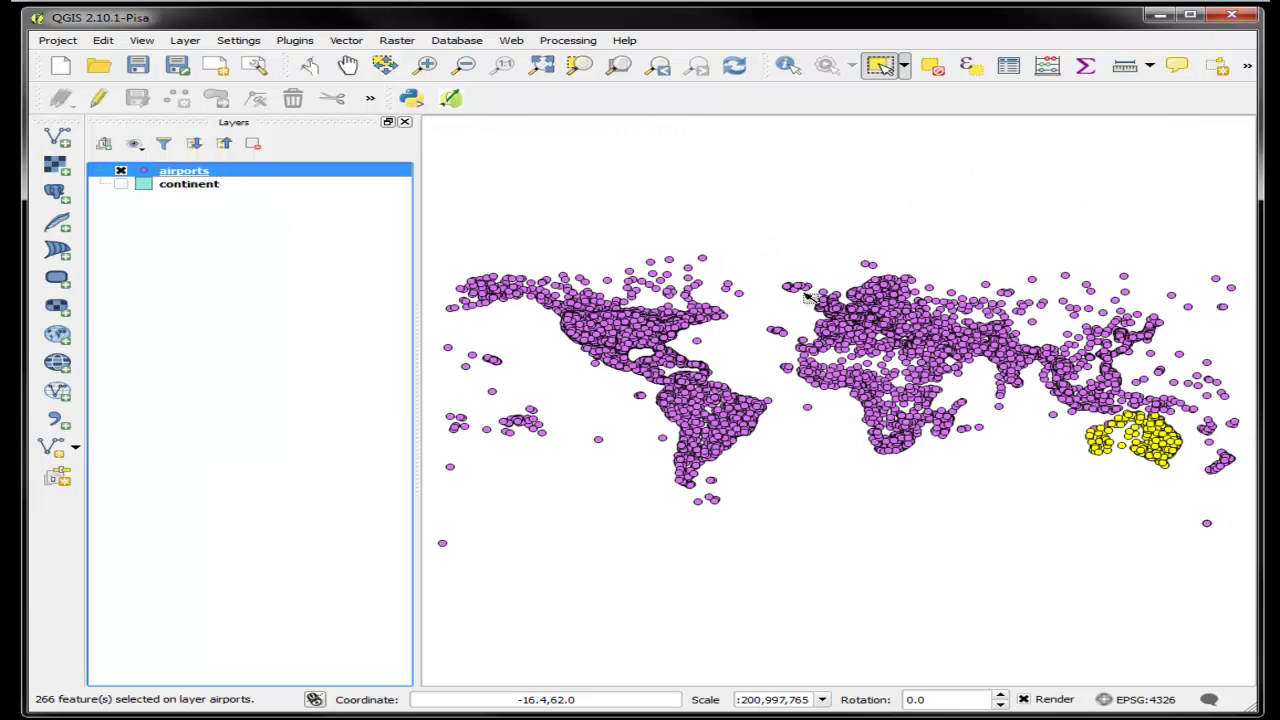
right_click(226, 174)
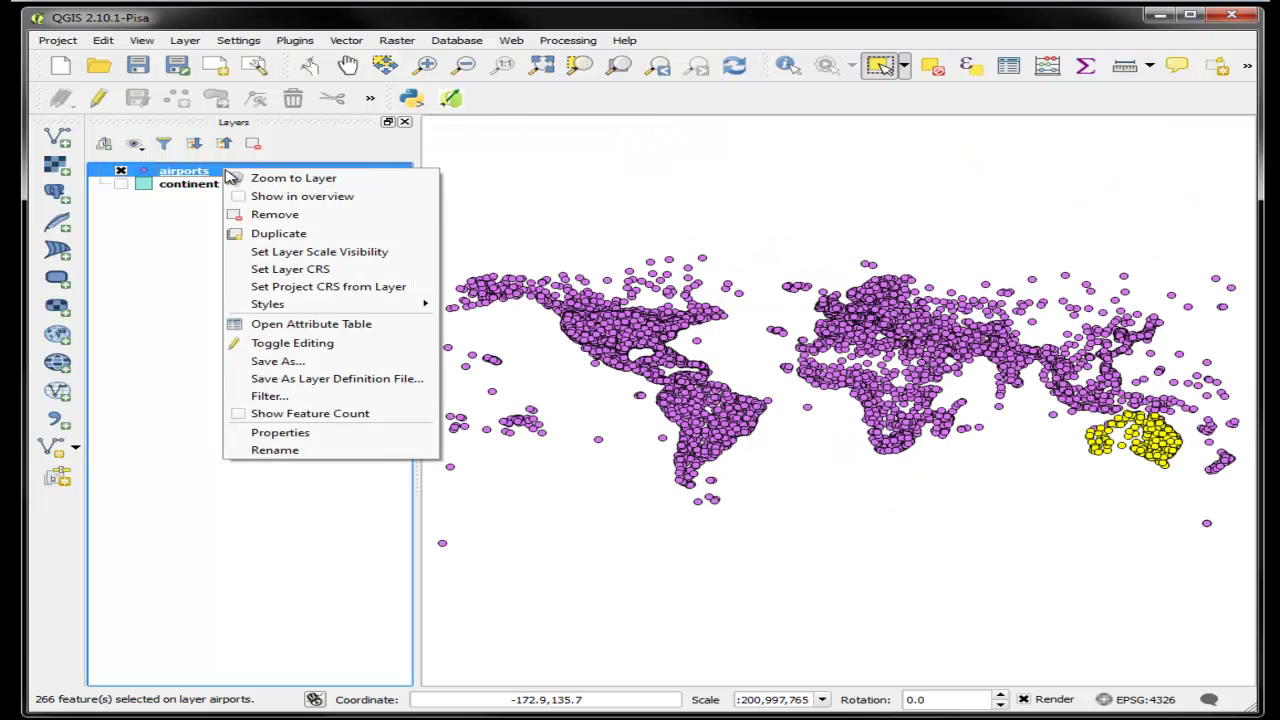
left_click(326, 323)
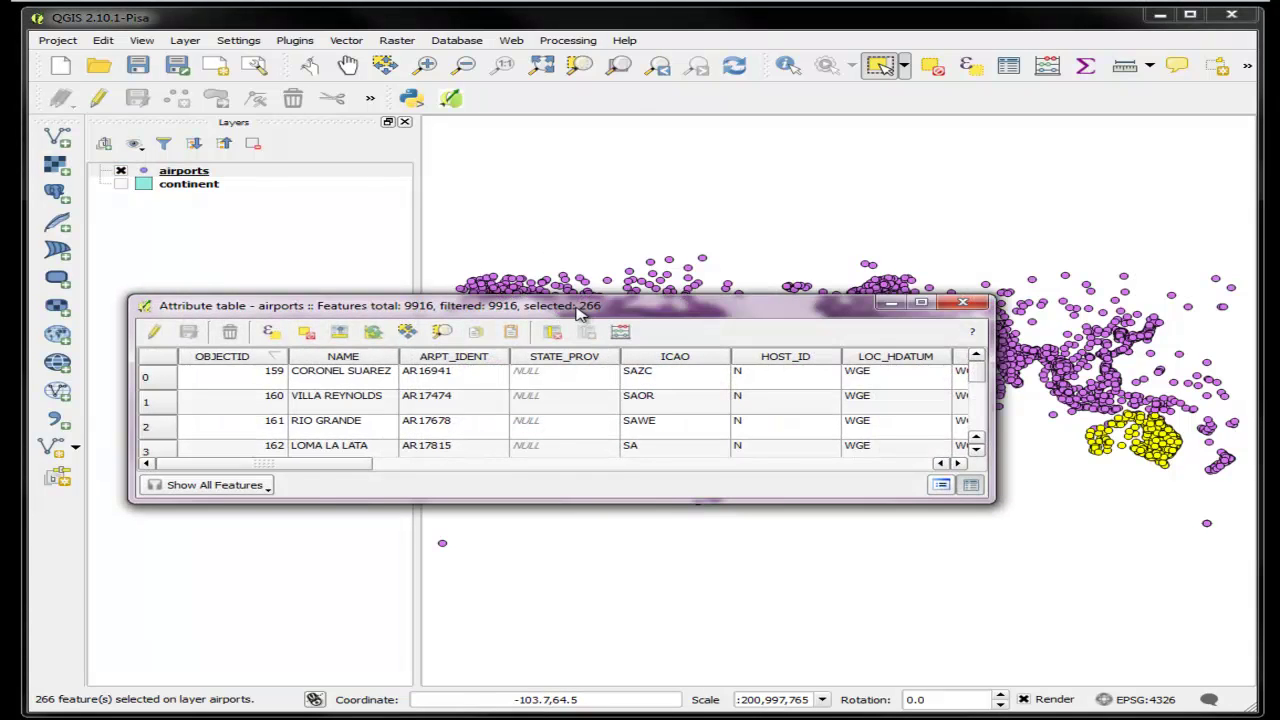
left_click_drag(606, 306, 803, 170)
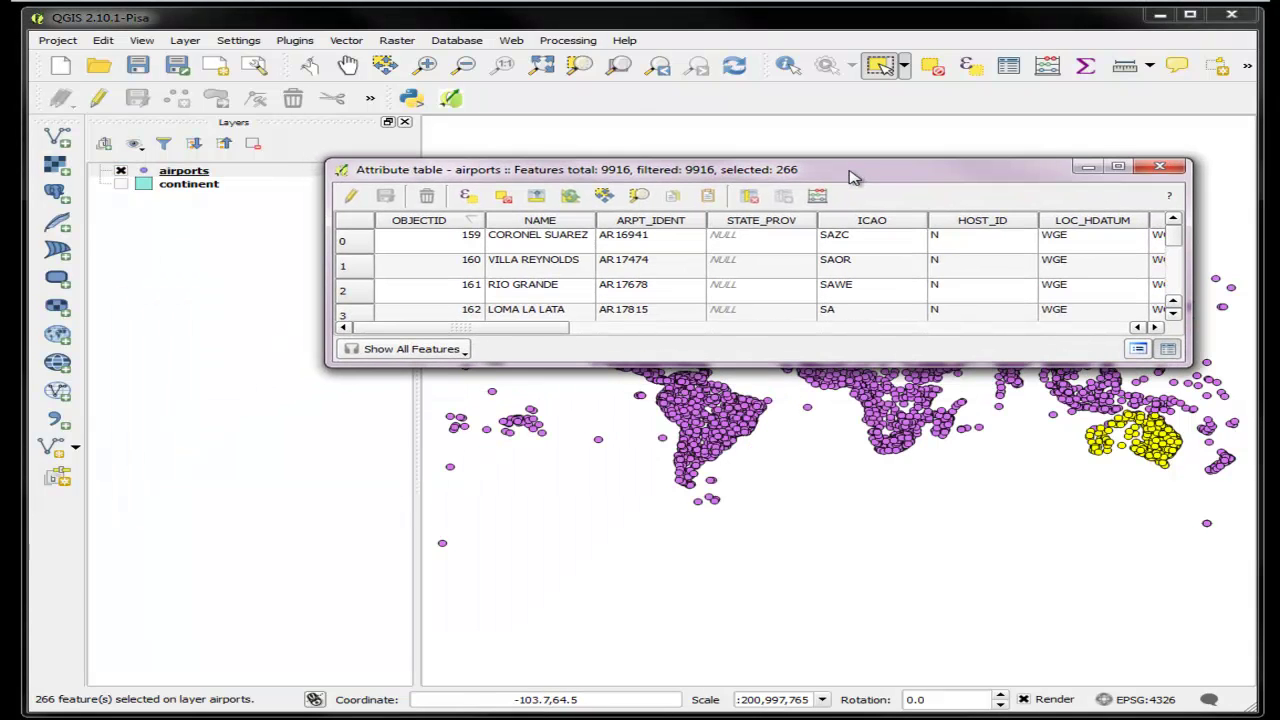
left_click(1160, 170)
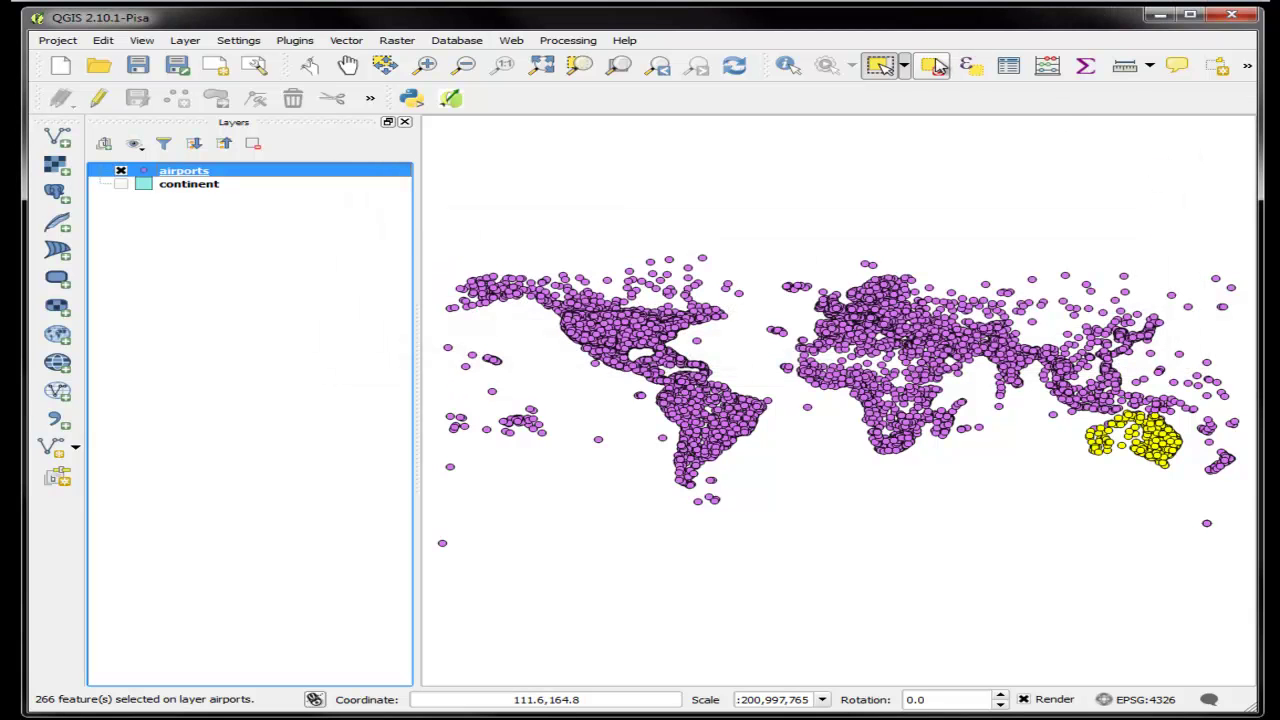
Deselect all airports and show the continent layer again
left_click(938, 67)
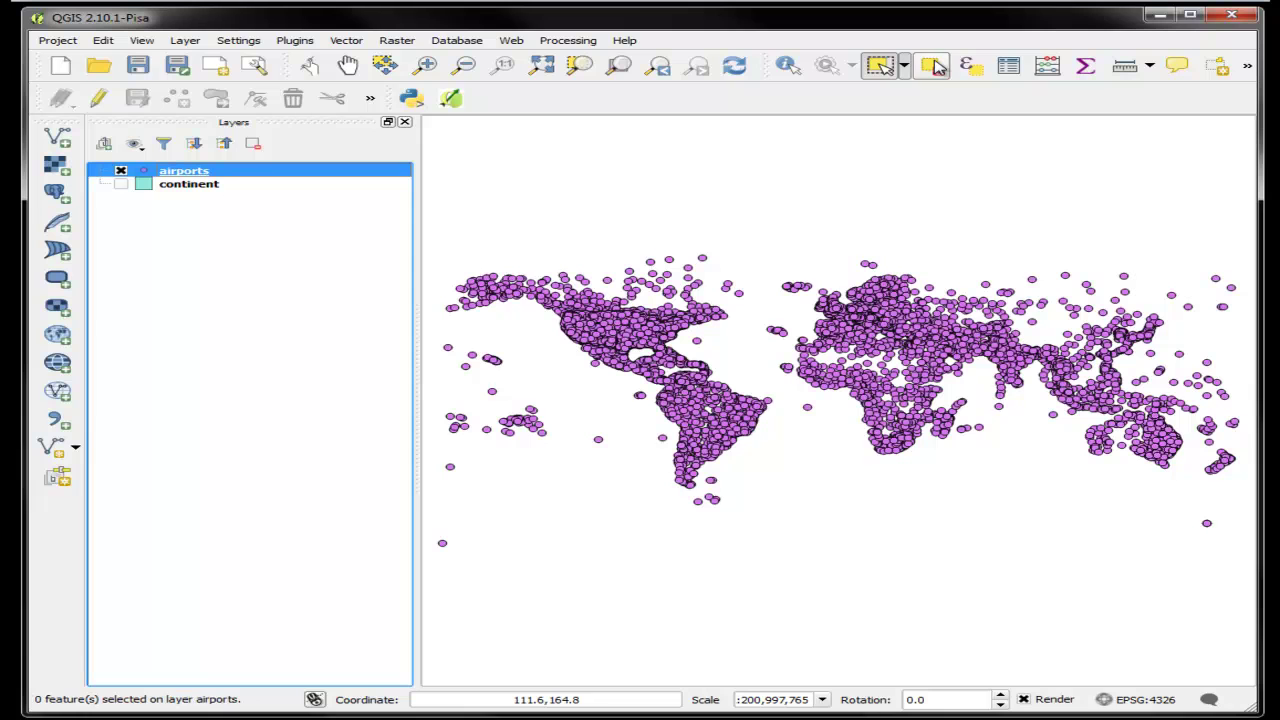
left_click(111, 188)
left_click(120, 185)
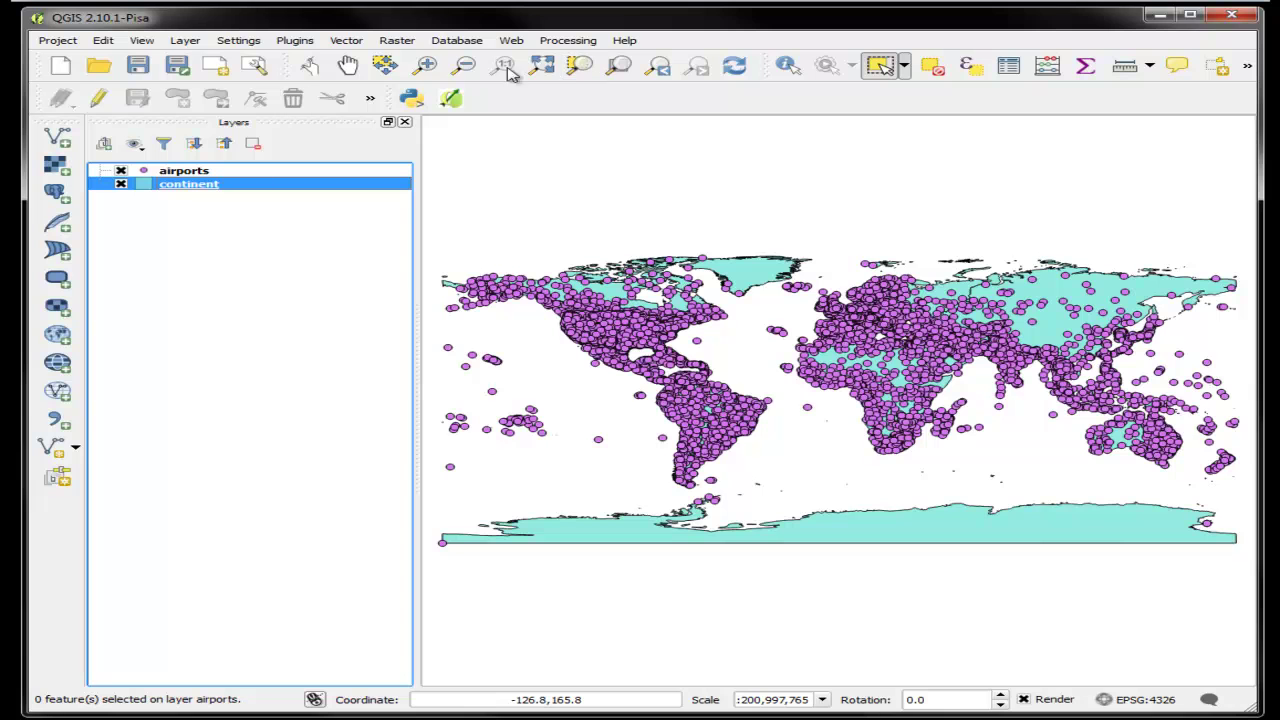
Zoom in on Africa and select the Africa polygon on the continent layer
left_click(427, 66)
left_click_drag(778, 322, 1045, 440)
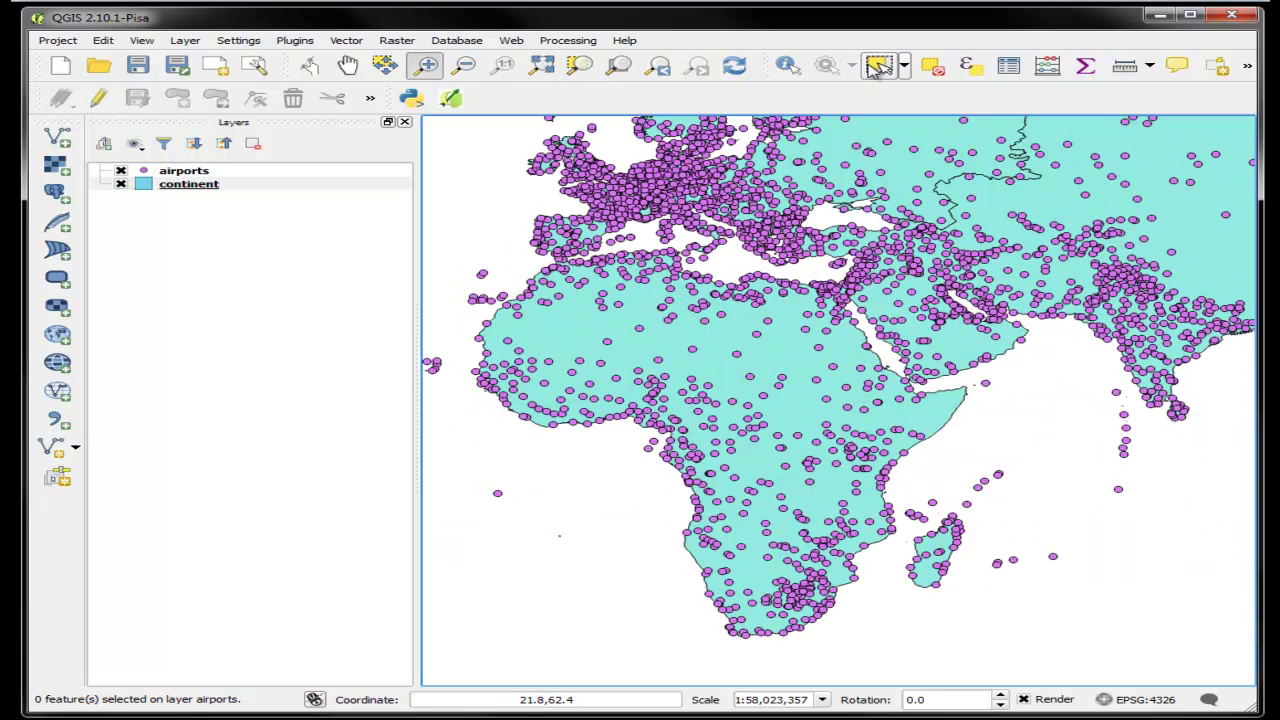
left_click(877, 66)
left_click(557, 337)
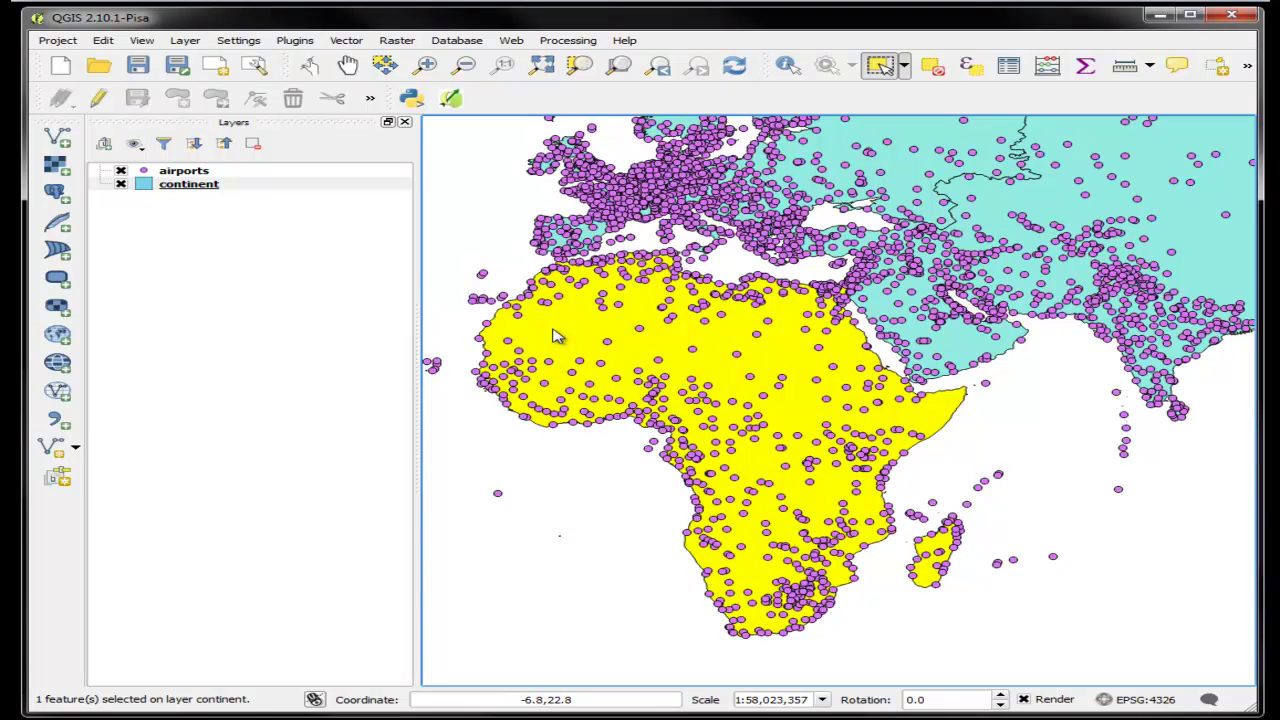
left_click(200, 186)
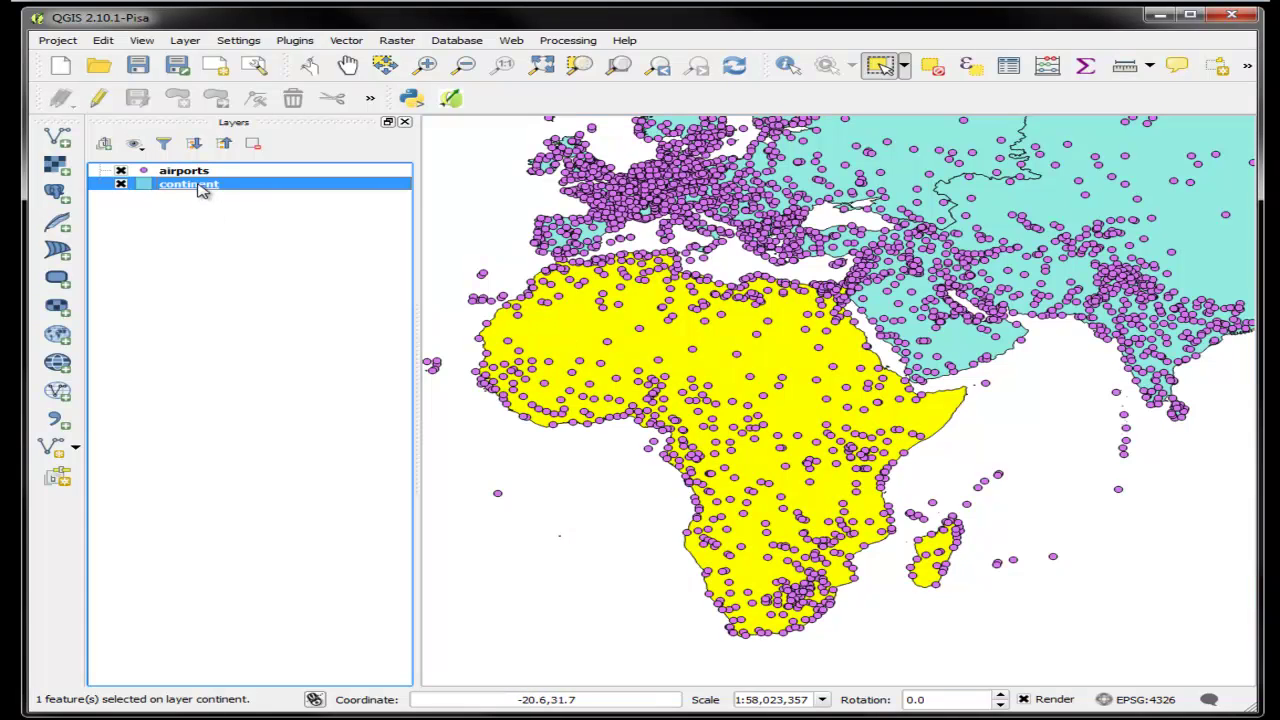
Run Select by location against the continent layer, selecting Africa's 690 airports
left_click(357, 48)
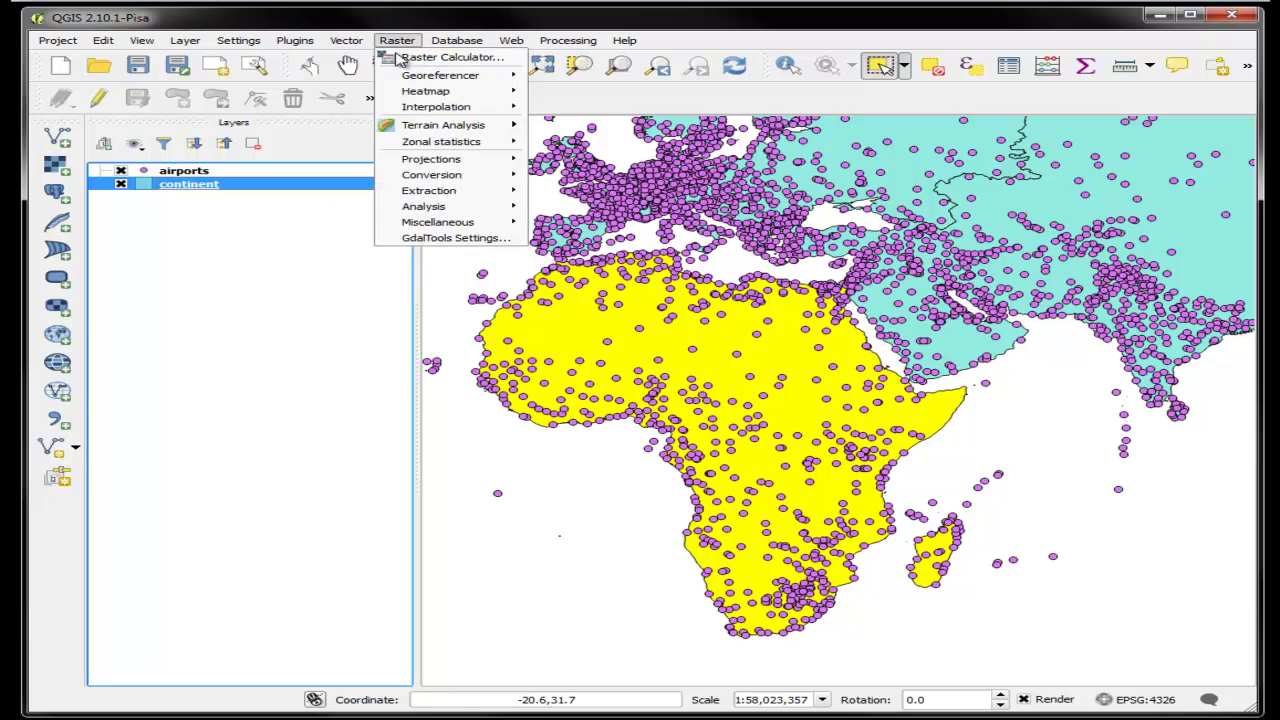
mouse_move(342, 203)
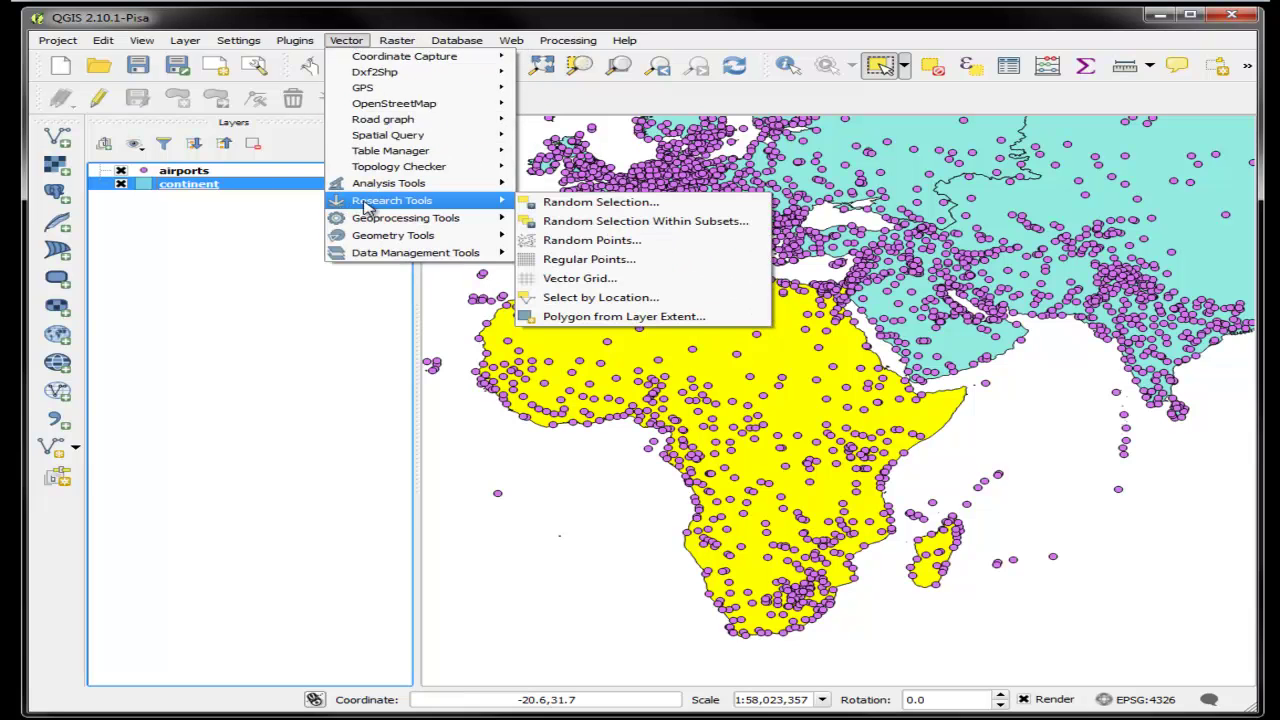
left_click(582, 297)
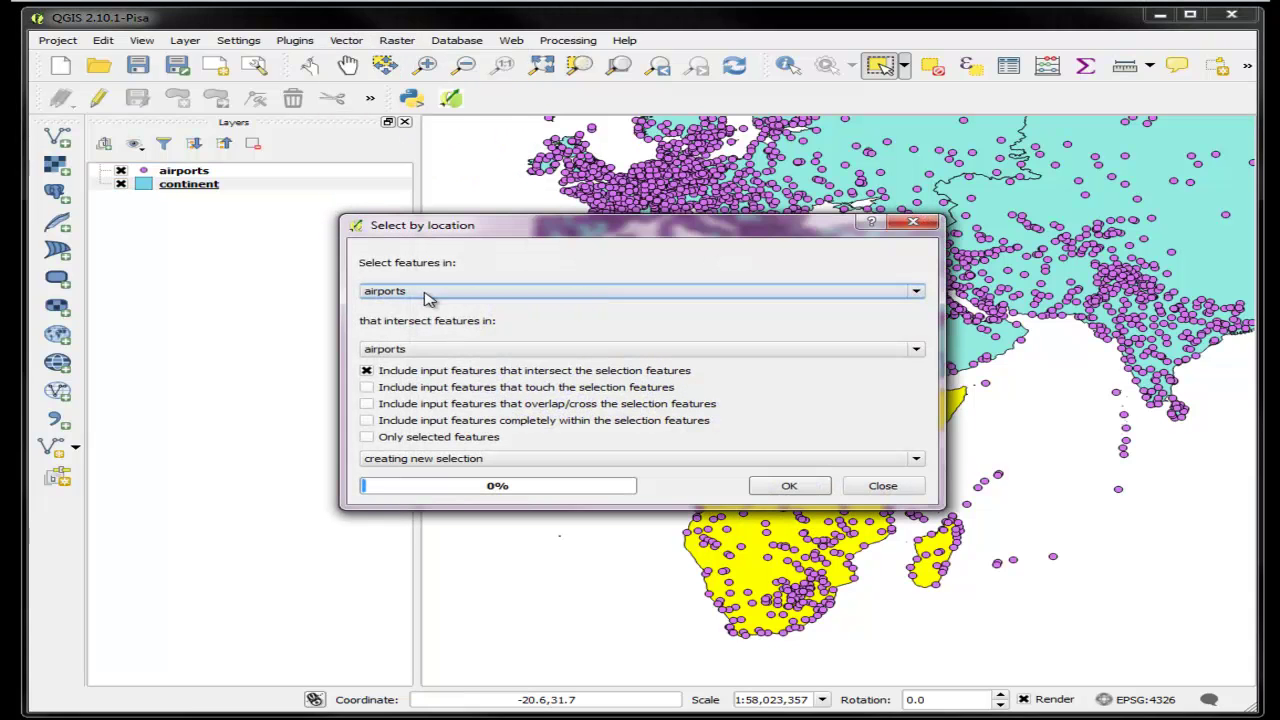
left_click(912, 351)
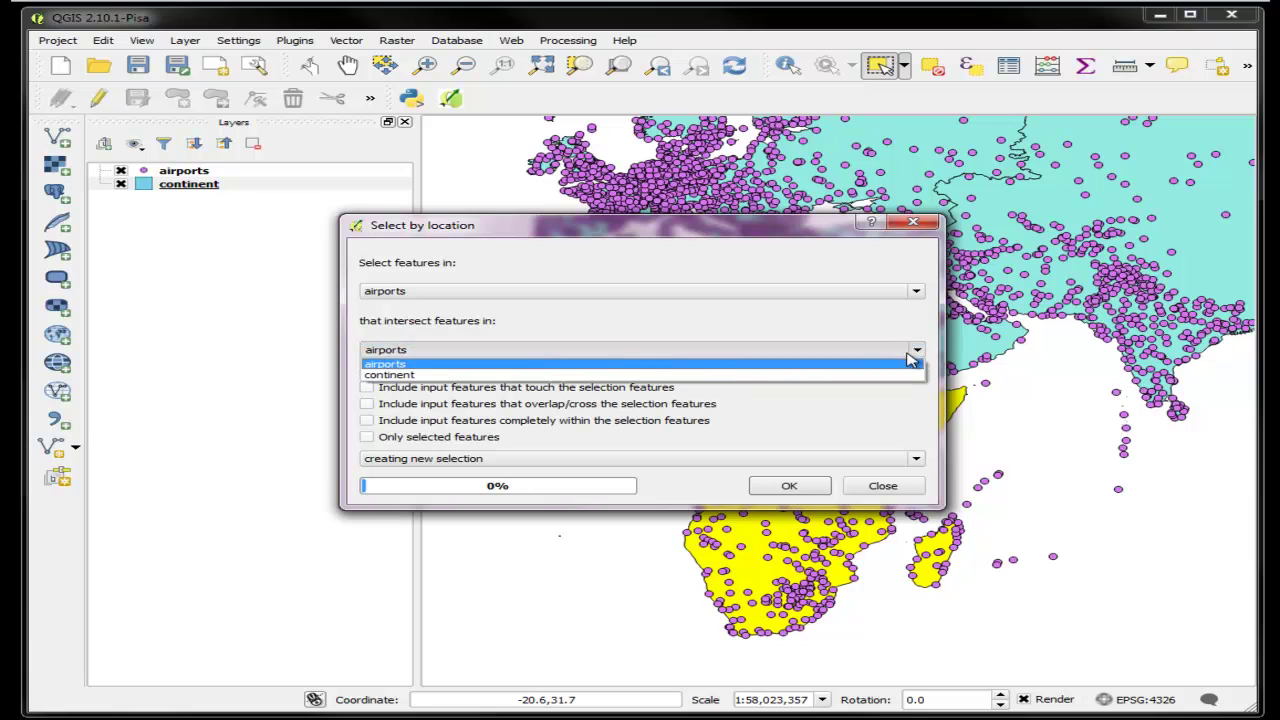
left_click(590, 375)
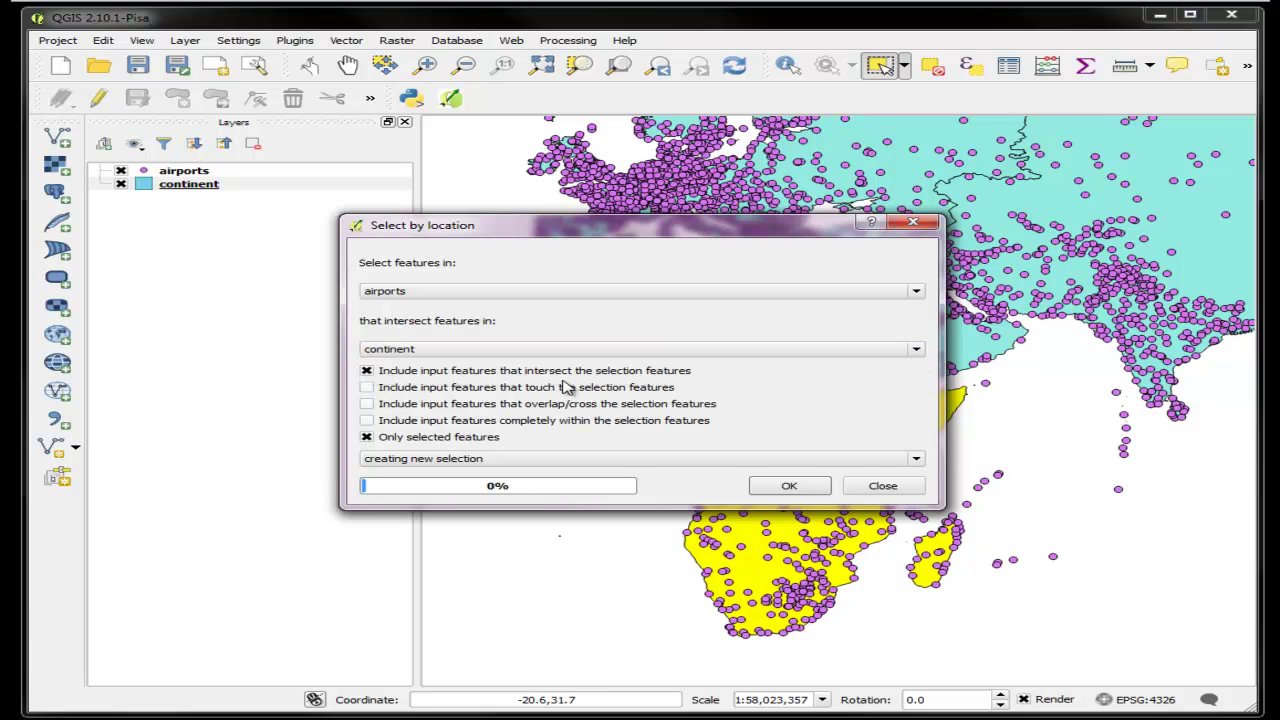
left_click(783, 488)
left_click(913, 222)
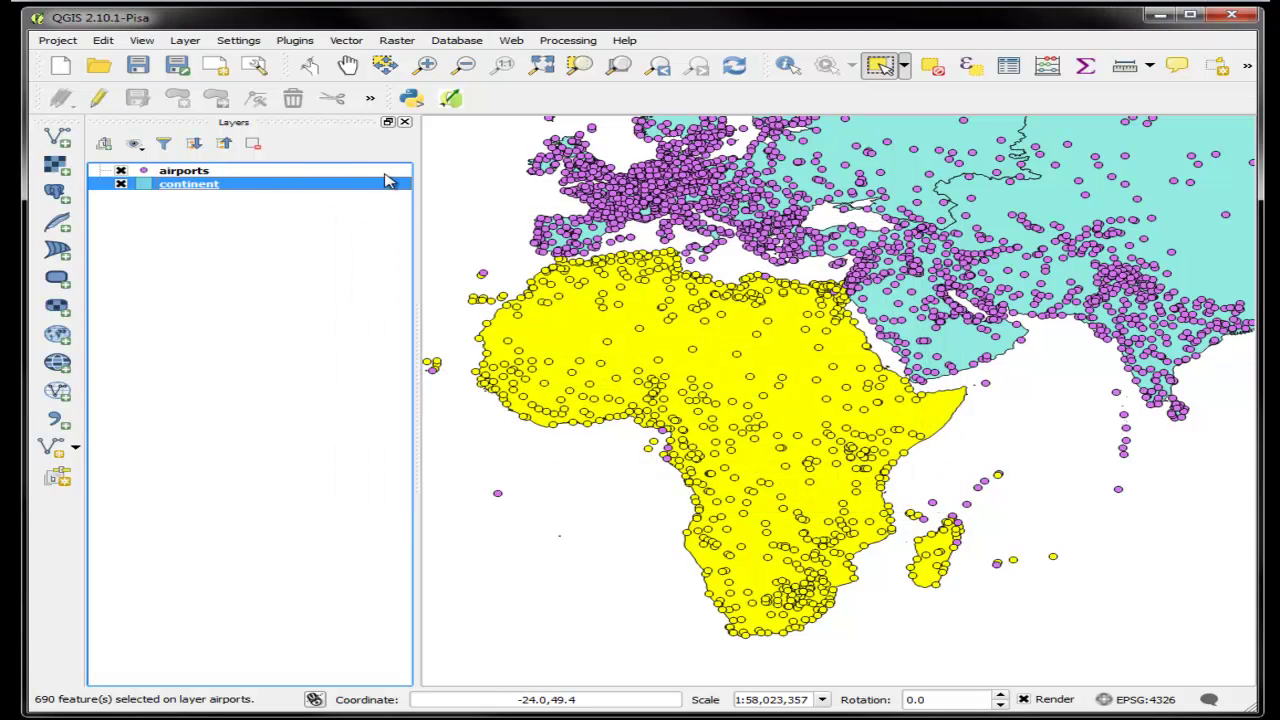
left_click(290, 172)
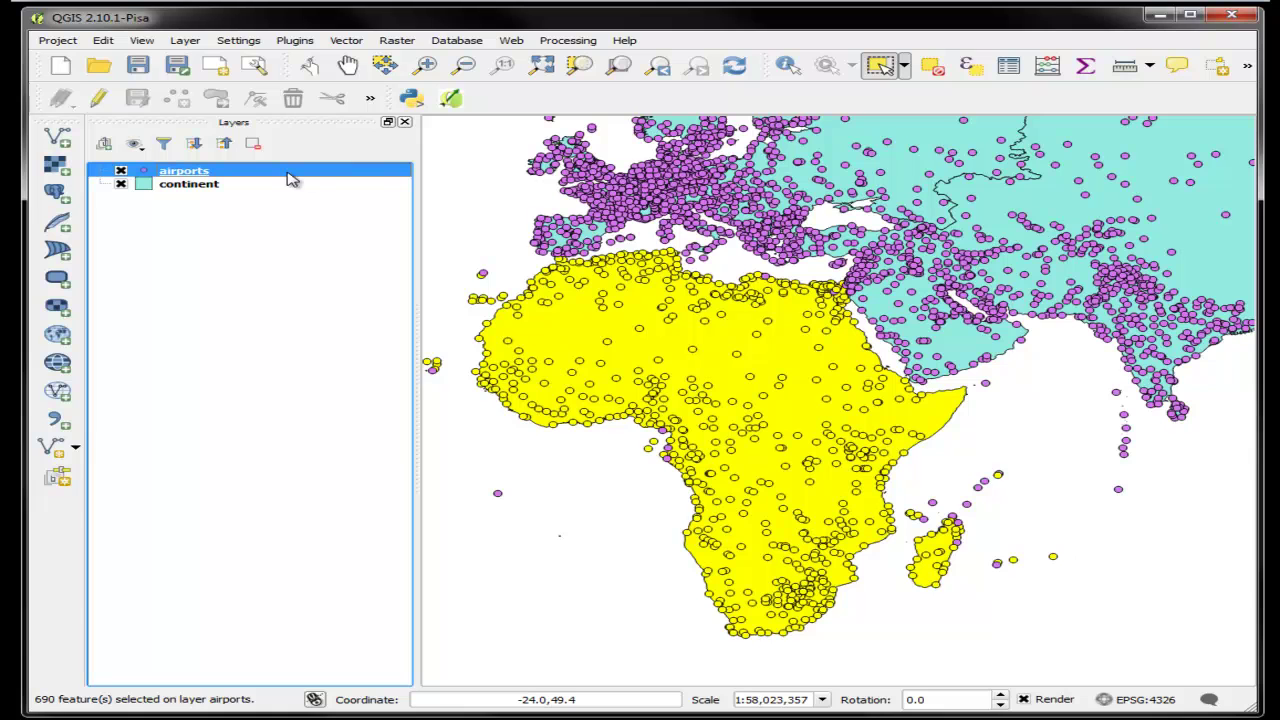
right_click(290, 178)
left_click(410, 325)
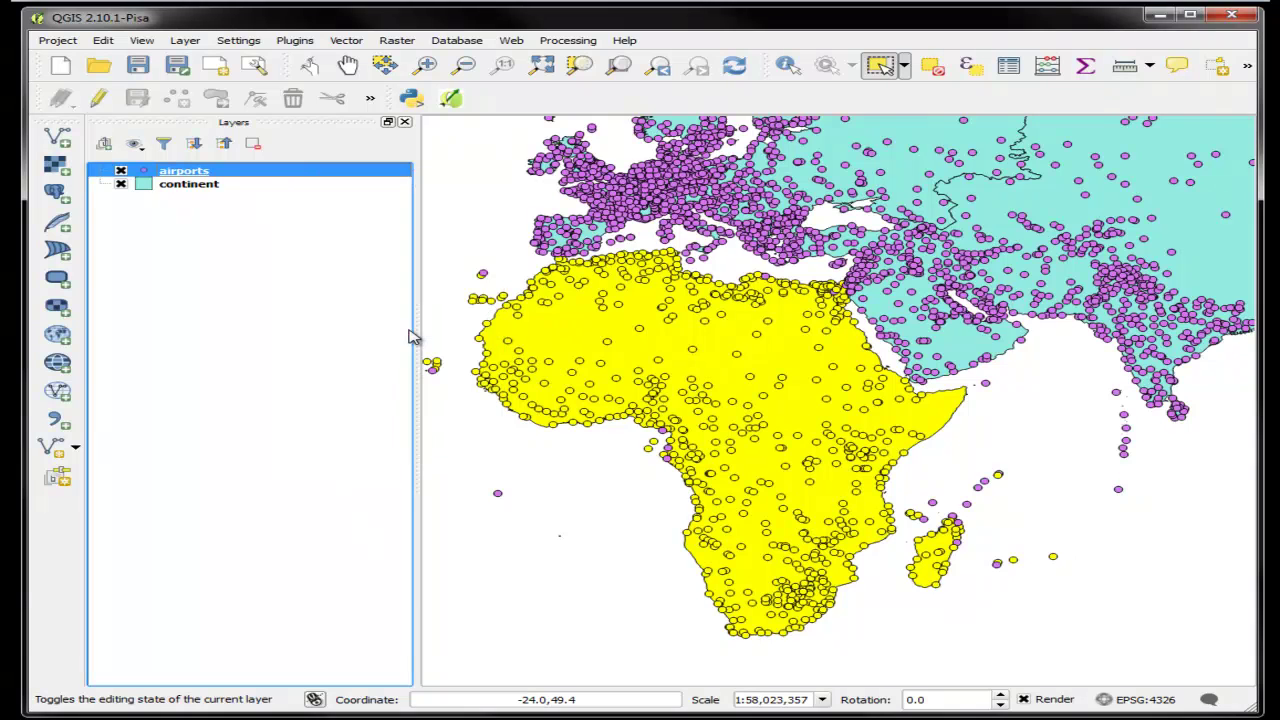
left_click_drag(855, 175, 490, 503)
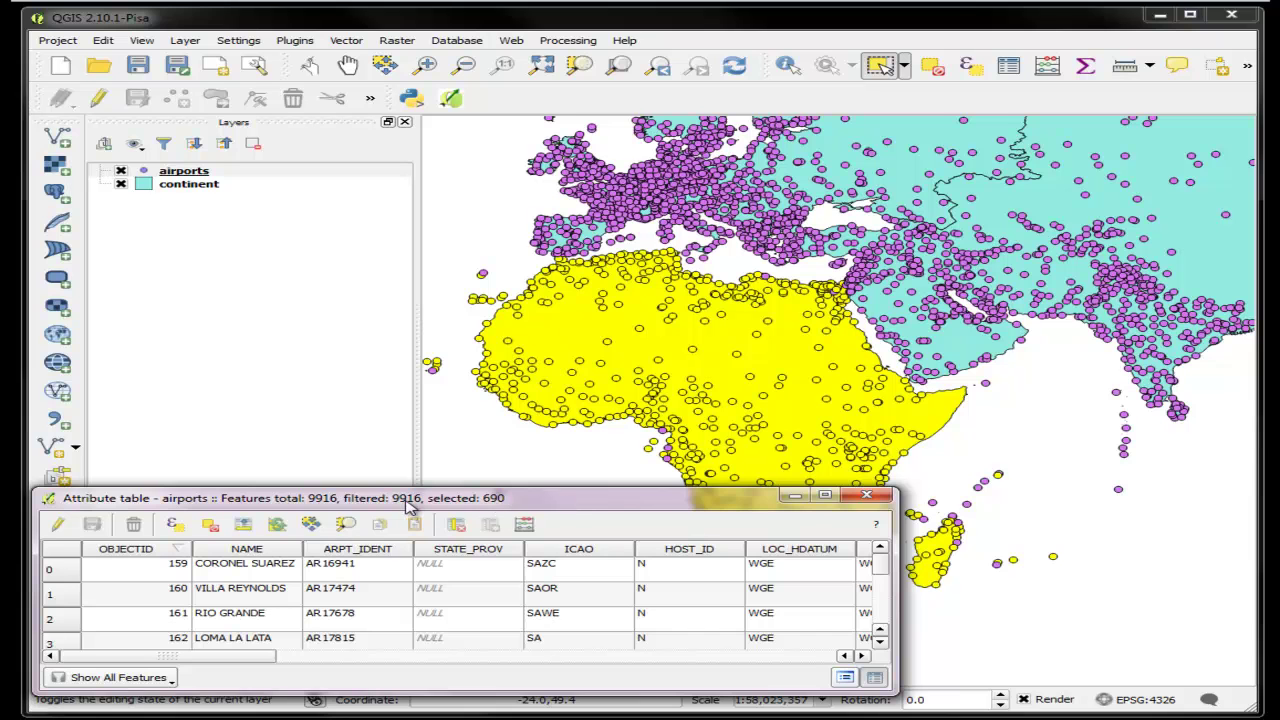
left_click(866, 495)
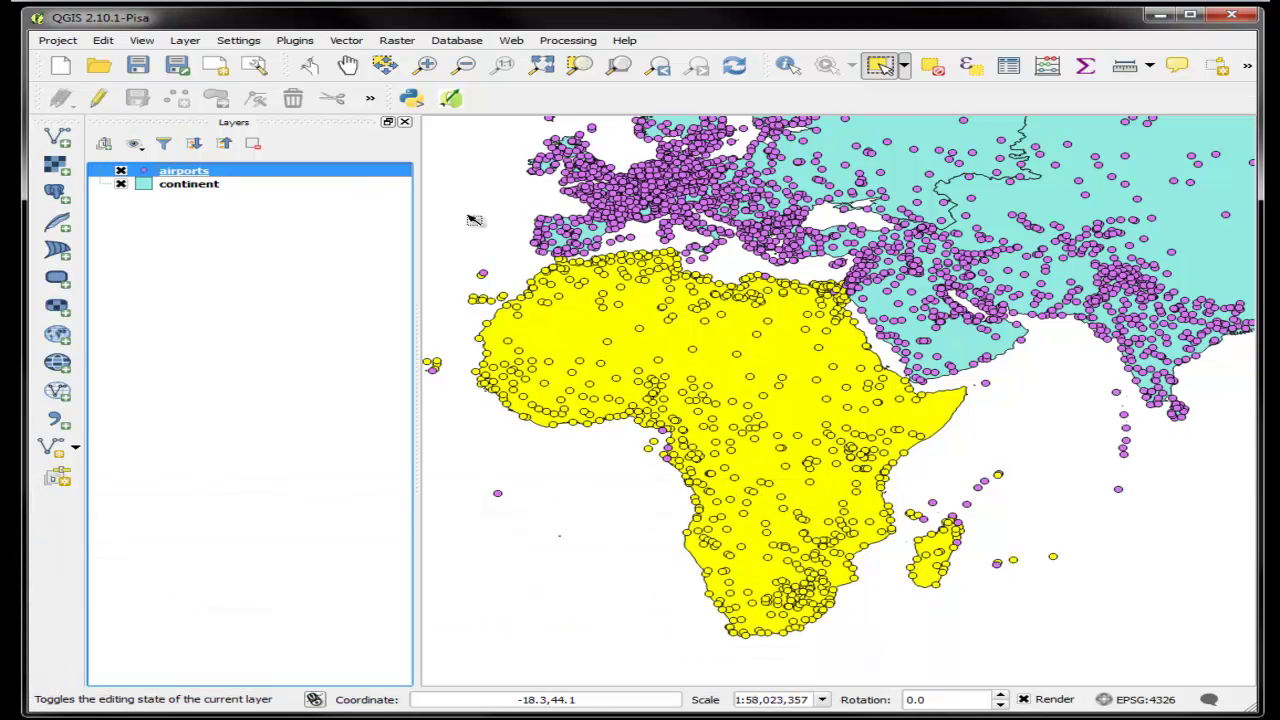
Save the selected airports only as Desktop/africa_airports shapefile, added to the map
right_click(246, 170)
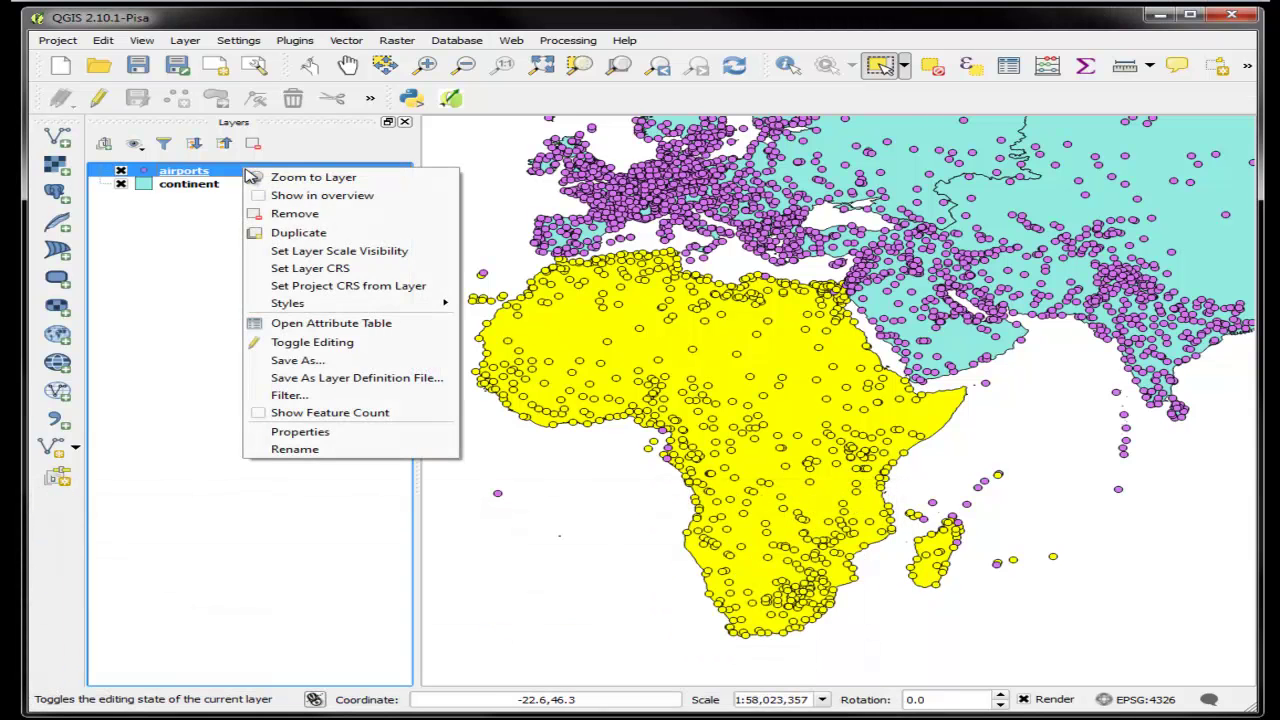
left_click(341, 363)
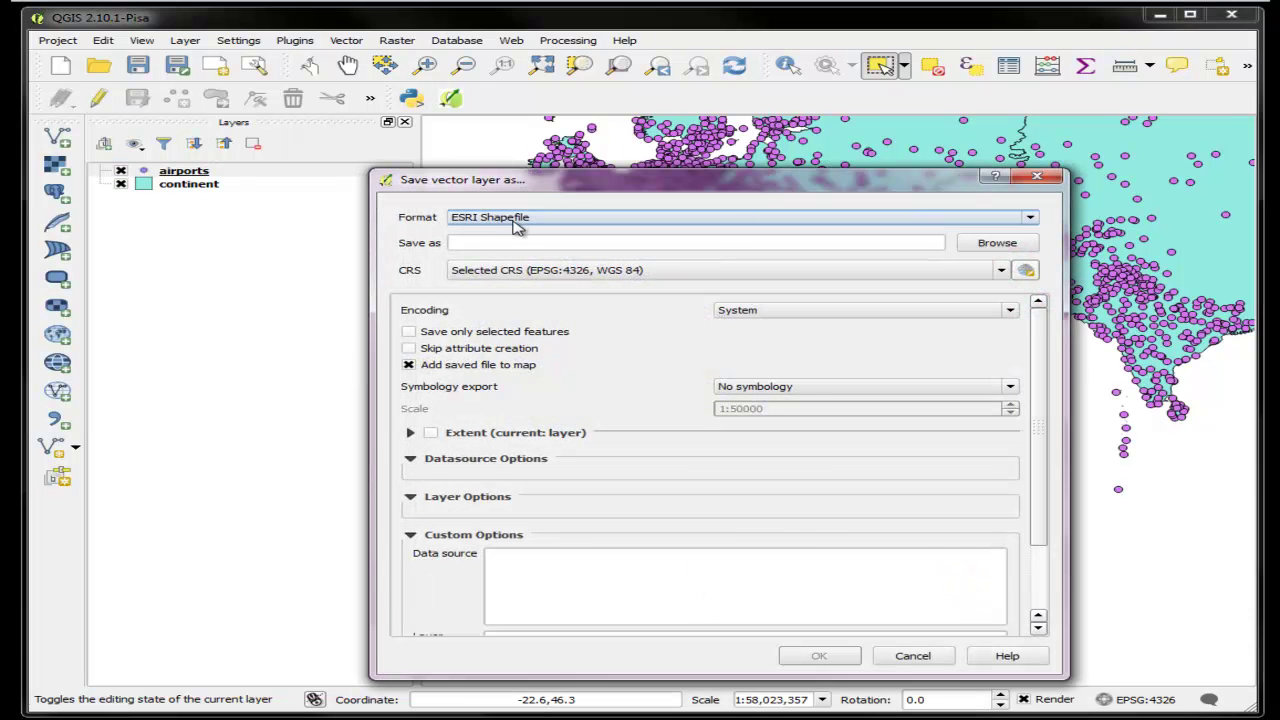
left_click(997, 243)
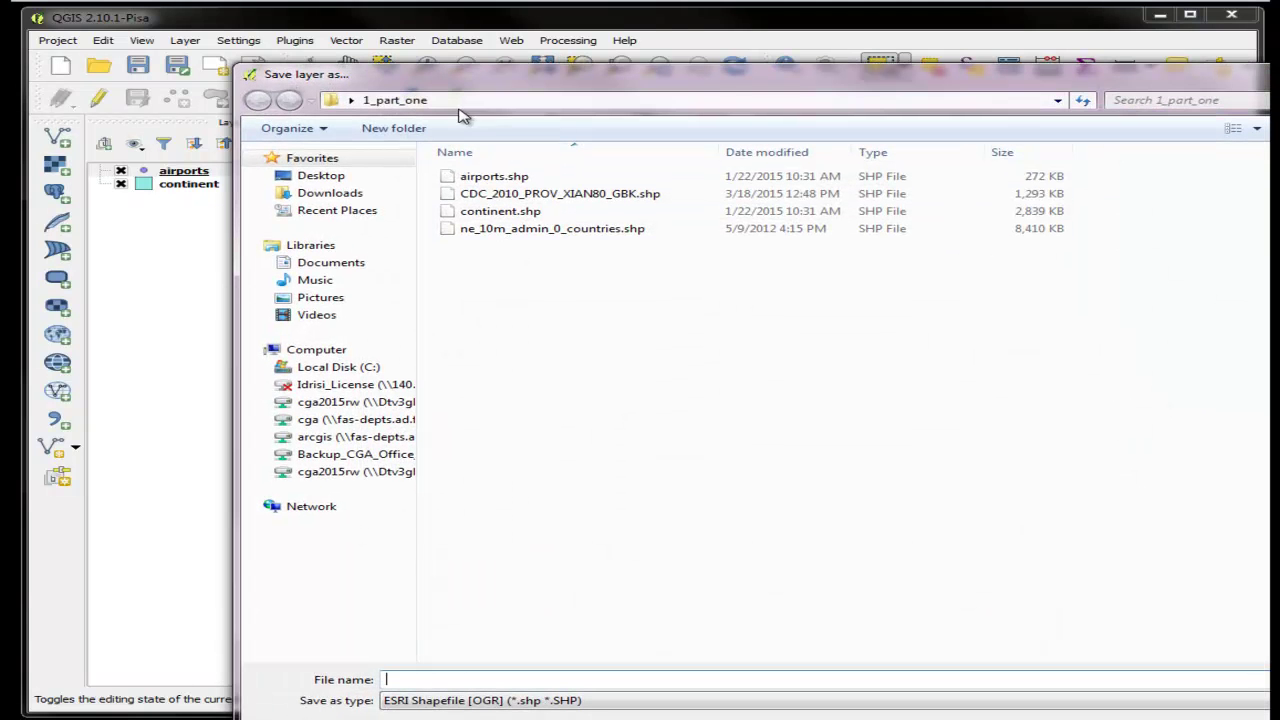
left_click(310, 176)
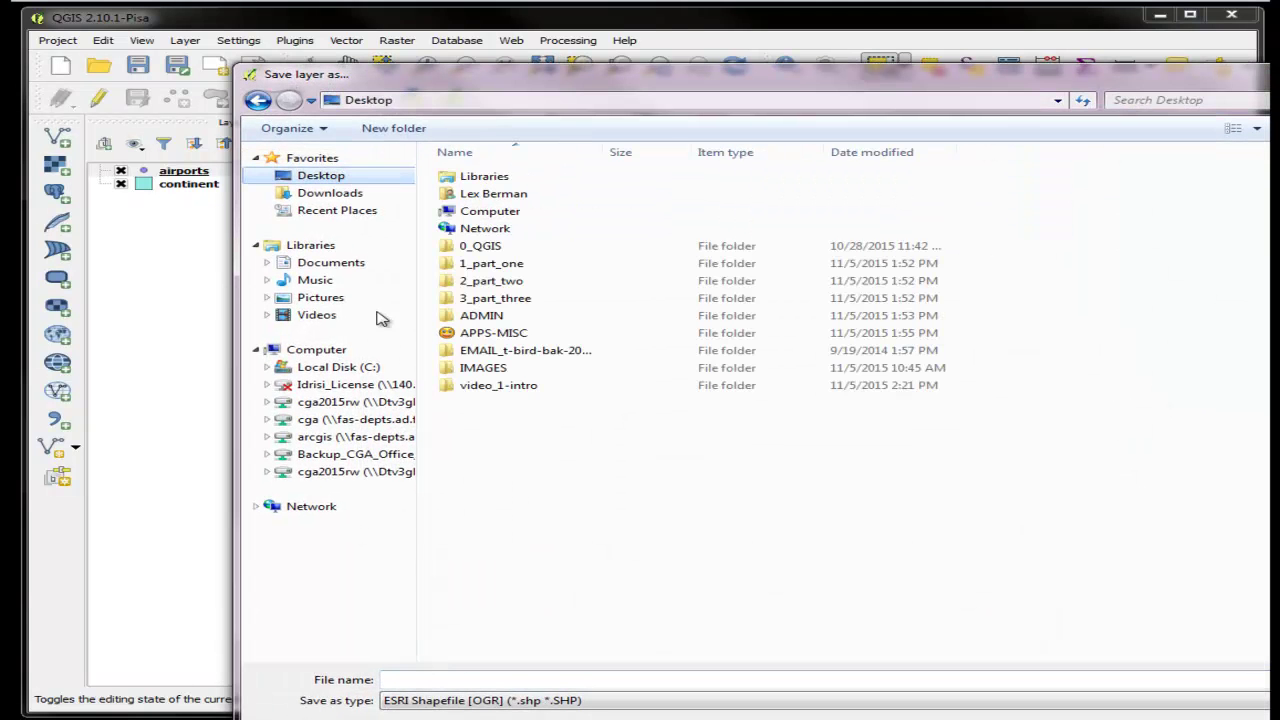
left_click(418, 679)
type("africa_airports")
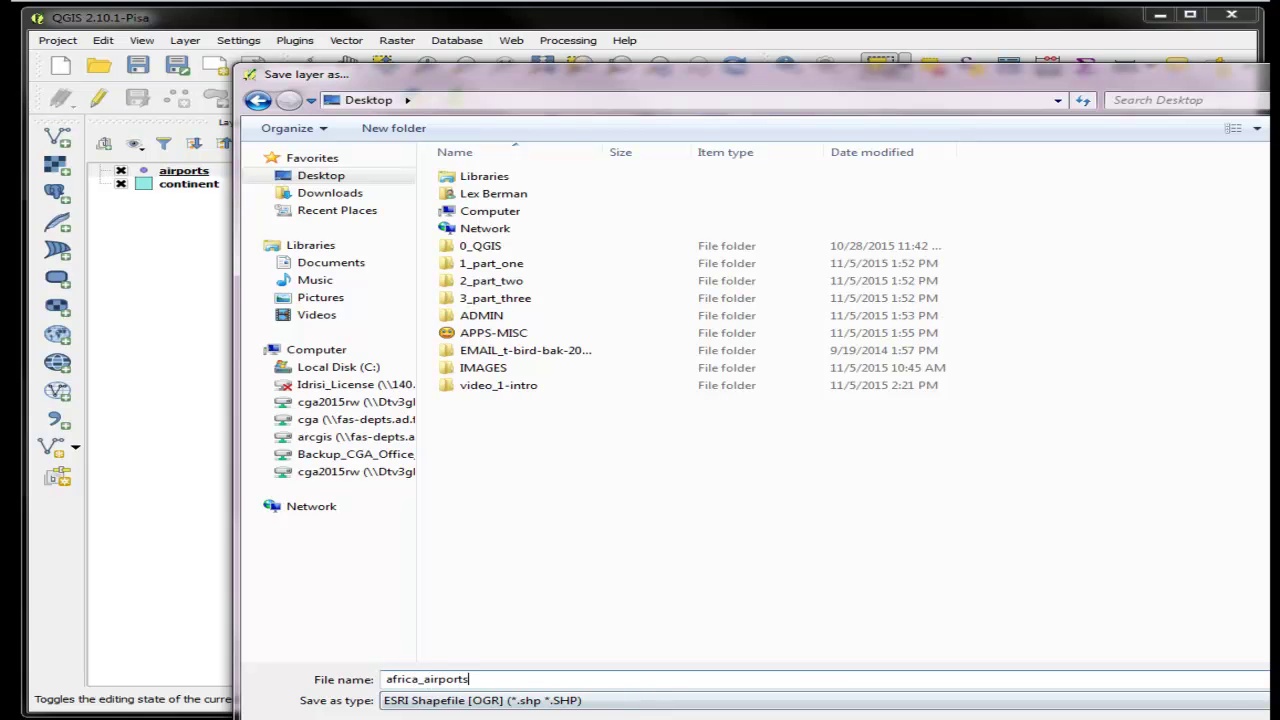
key("Return")
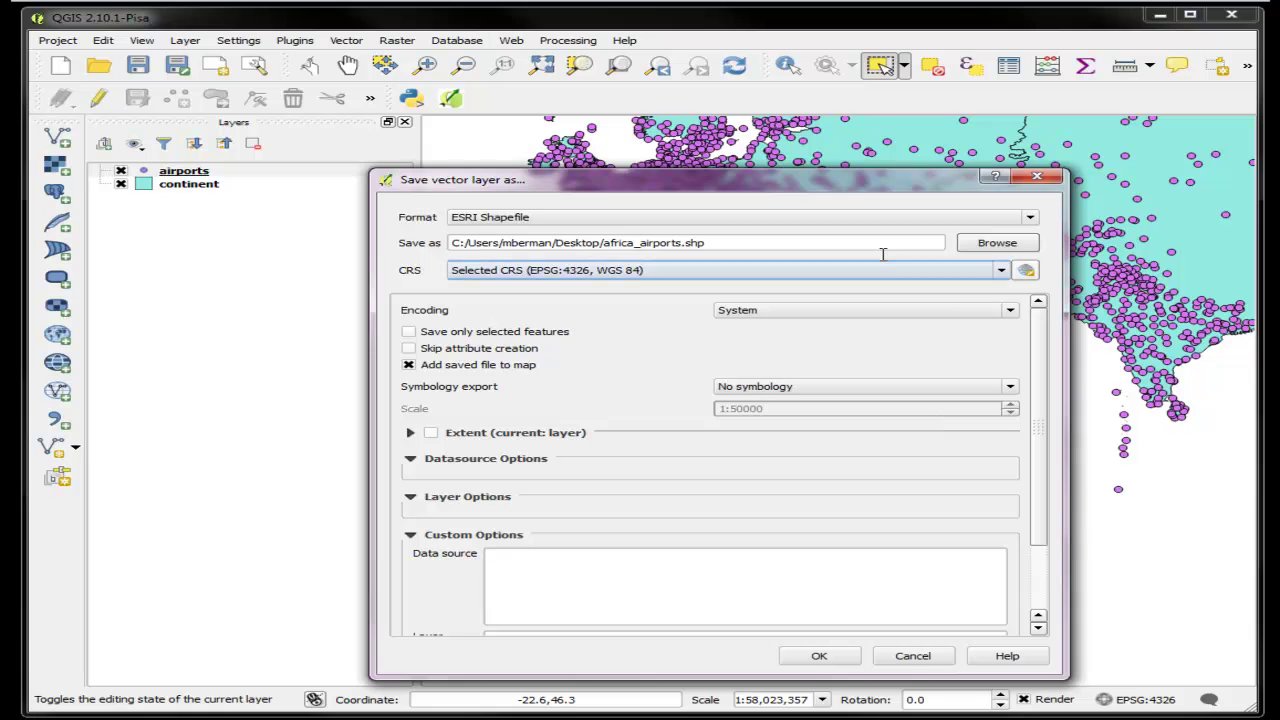
left_click_drag(848, 199, 755, 105)
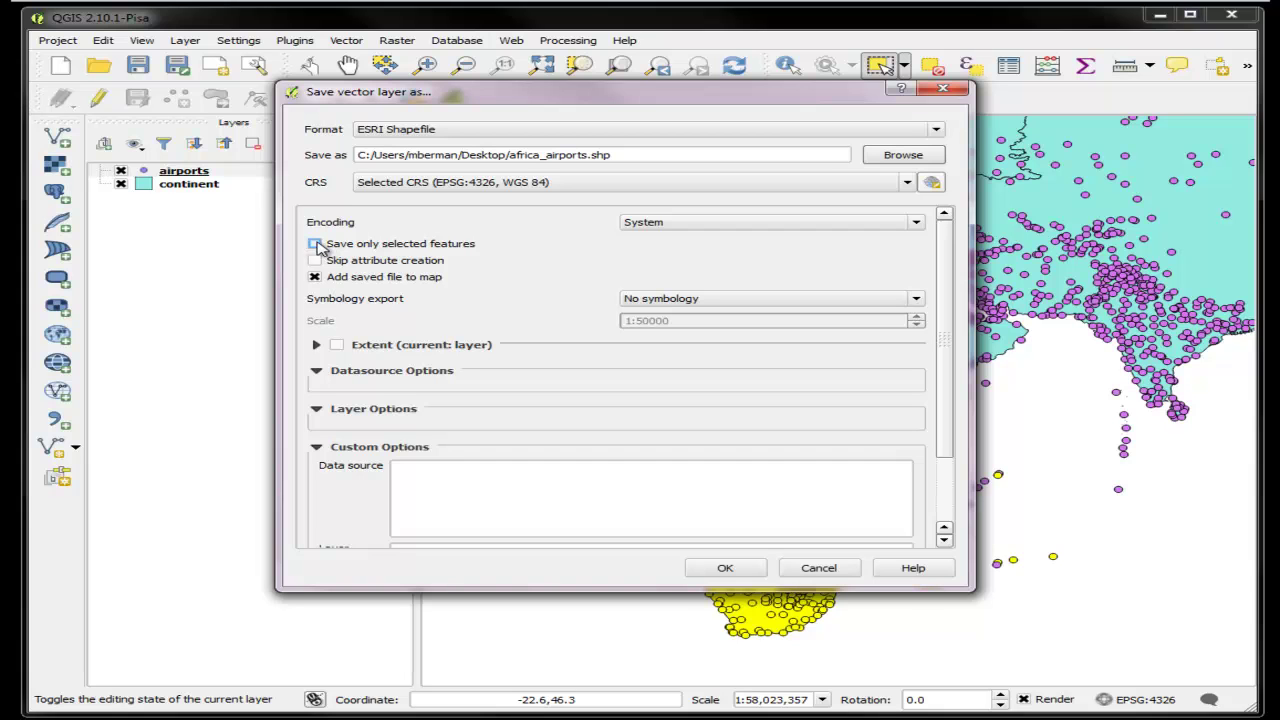
left_click(315, 244)
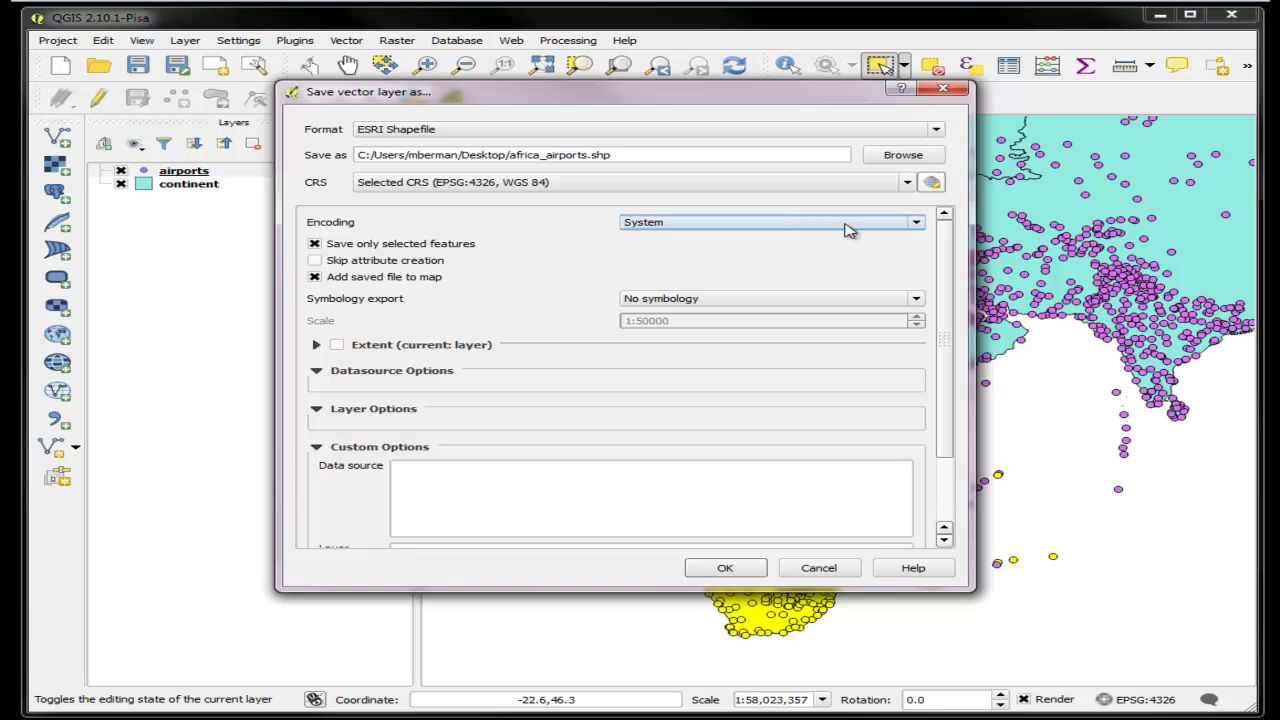
left_click(724, 567)
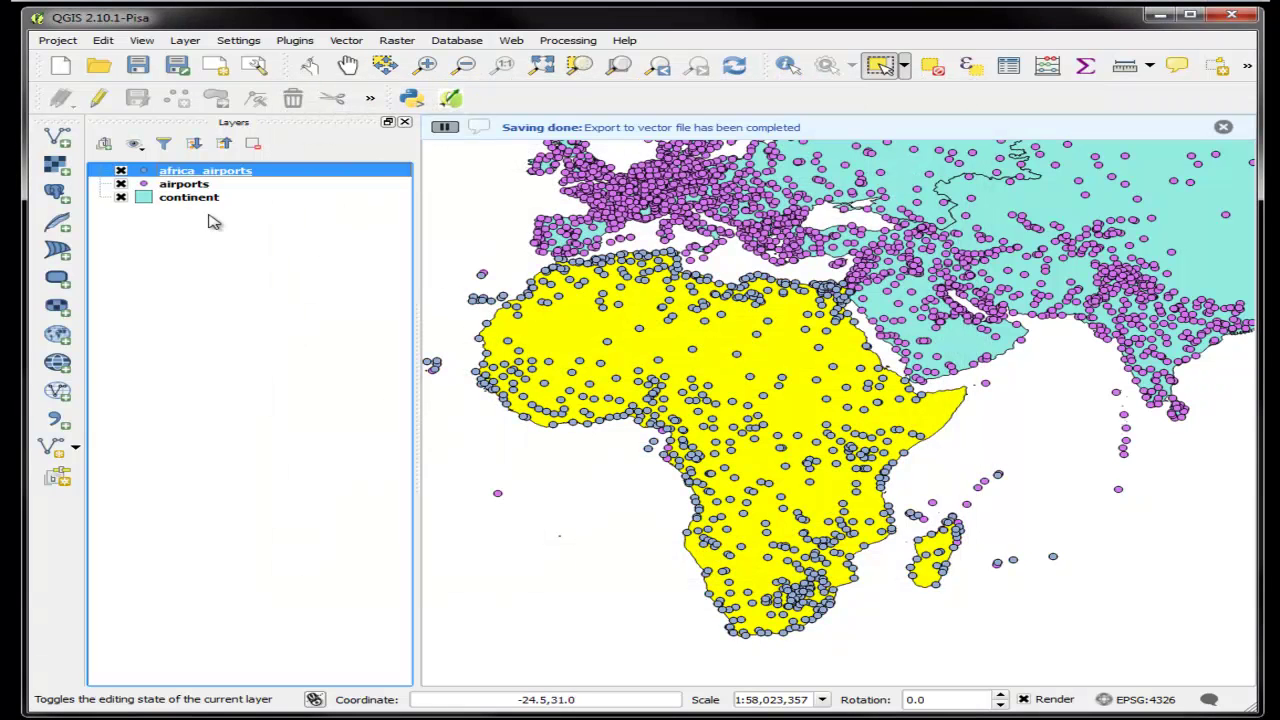
Hide the airports layer and zoom to the africa_airports layer
left_click(120, 184)
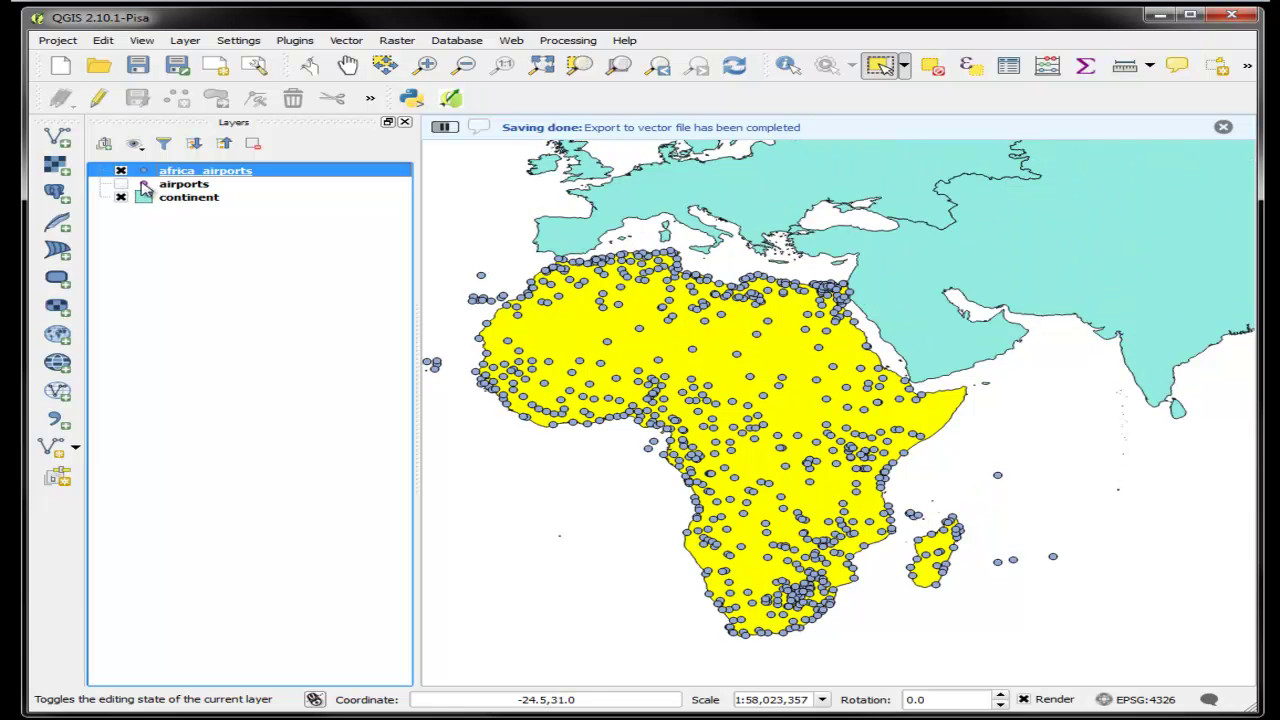
right_click(195, 172)
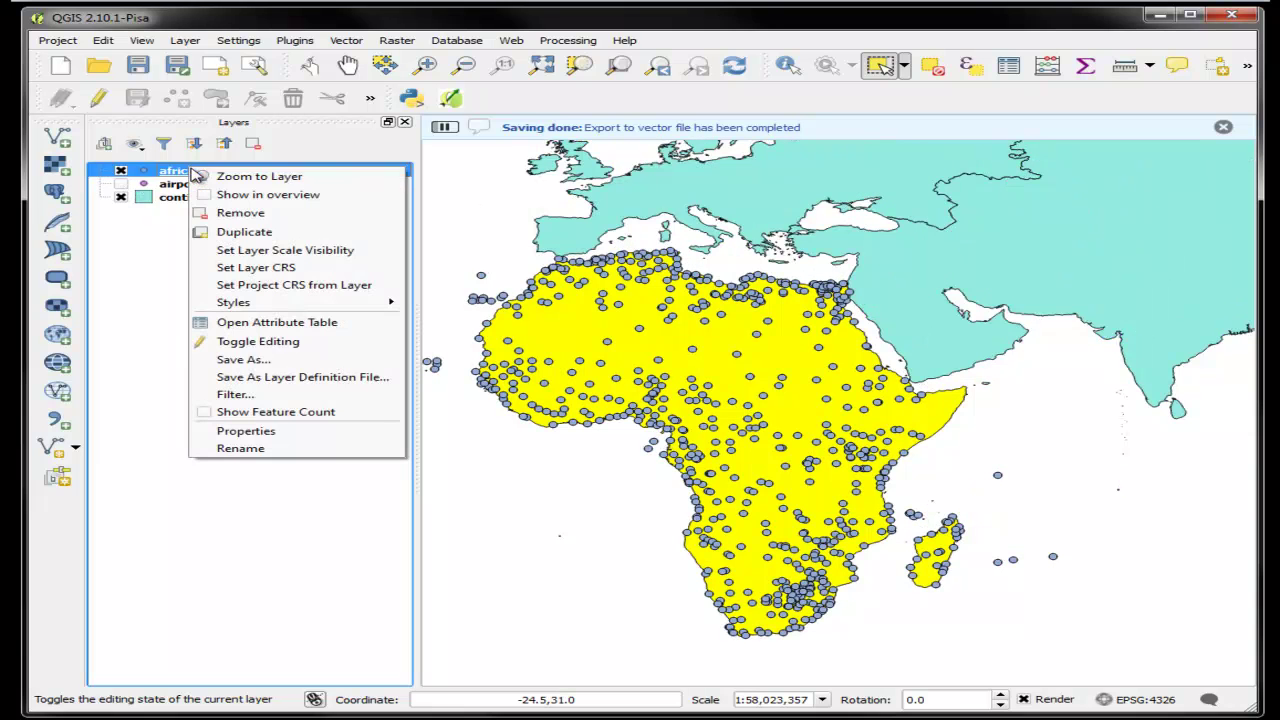
left_click(257, 178)
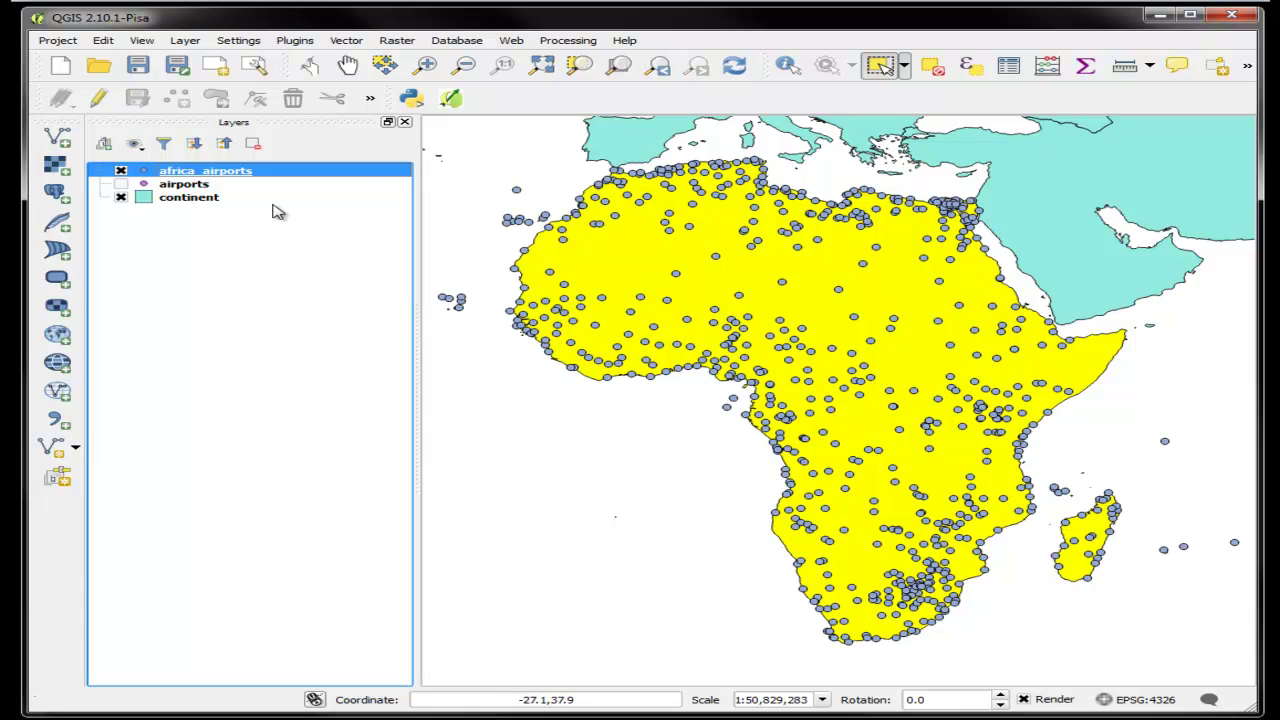
Deselect the continent, add 1_part_one/ne_10m_admin_0_countries.shp, and place it below africa_airports
left_click(932, 66)
left_click(57, 138)
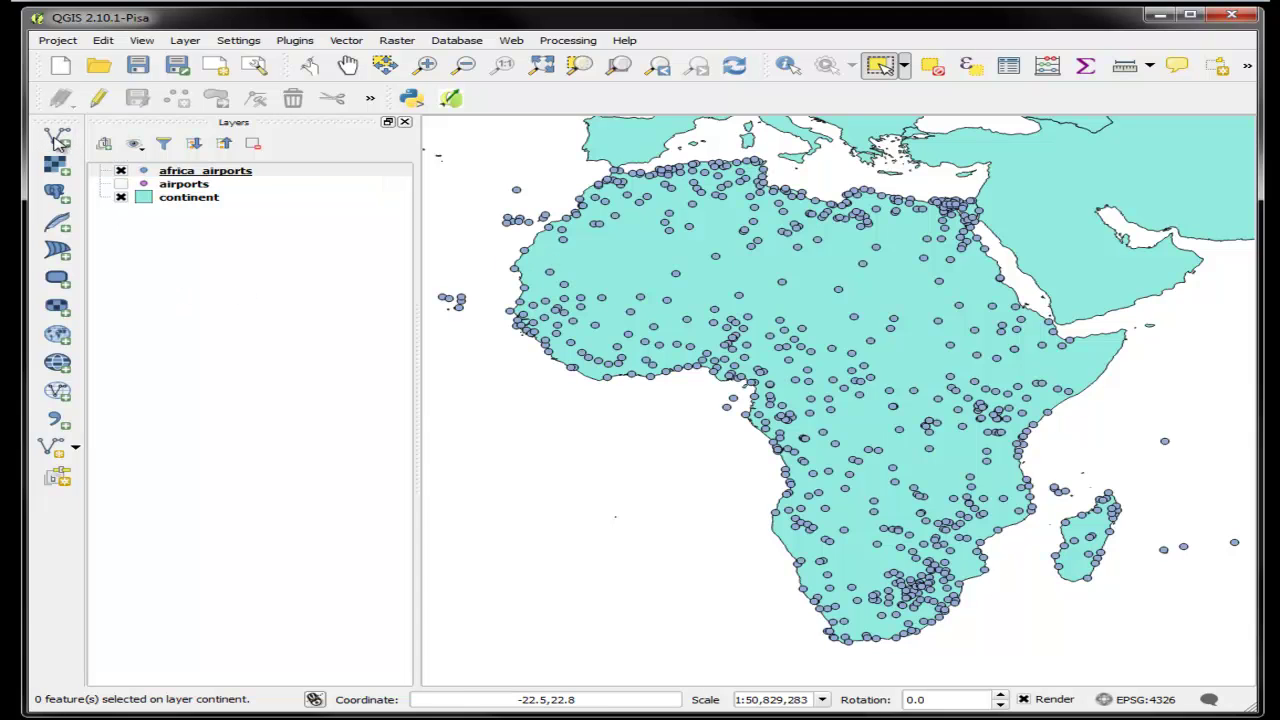
left_click(933, 290)
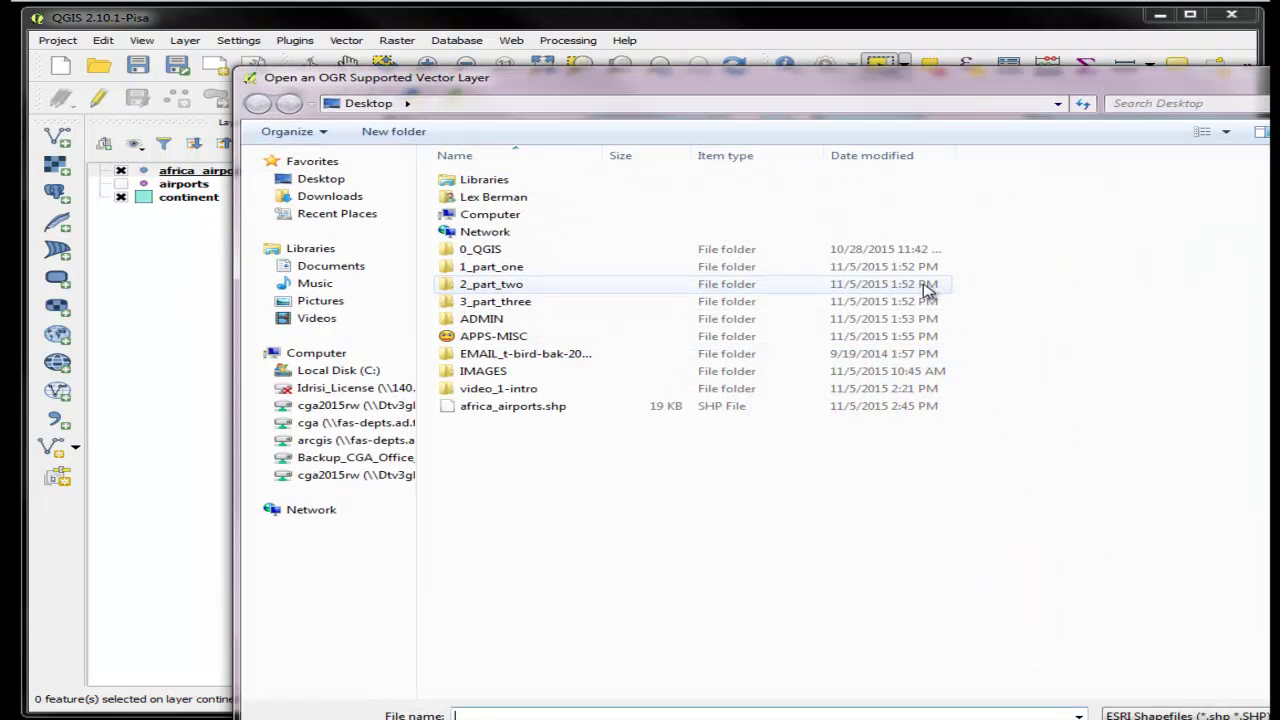
double_click(468, 275)
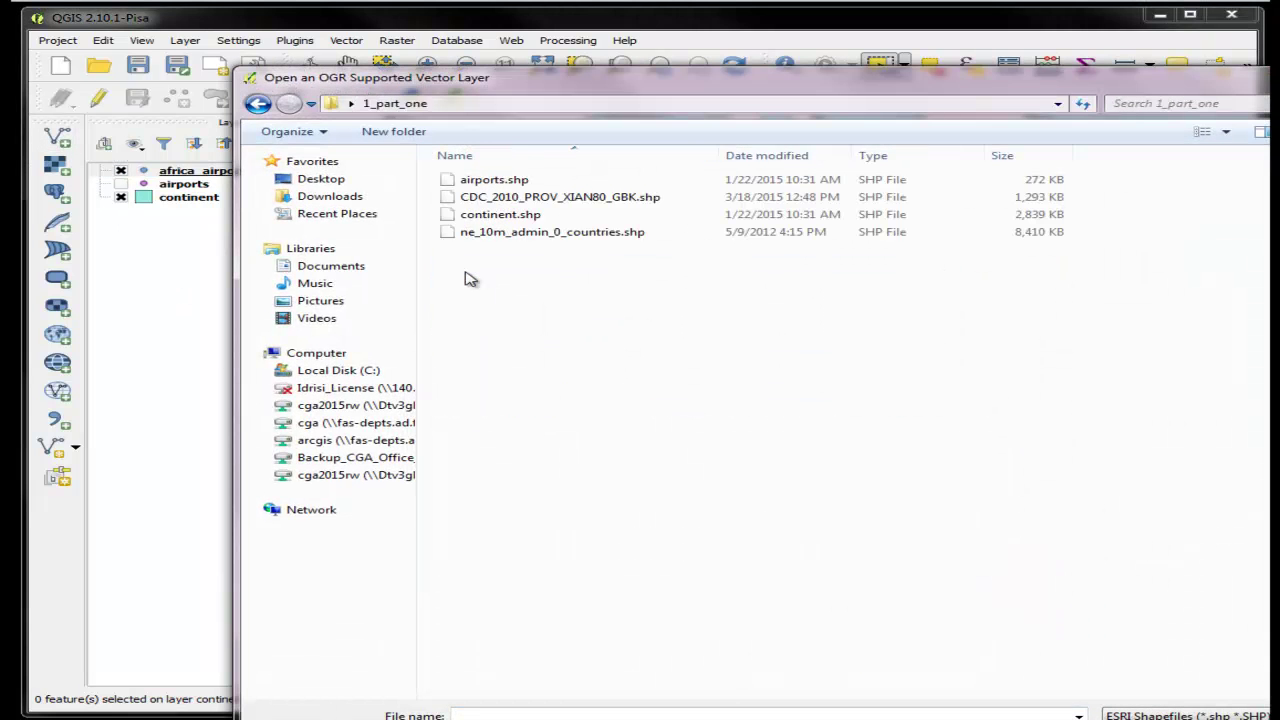
left_click(505, 240)
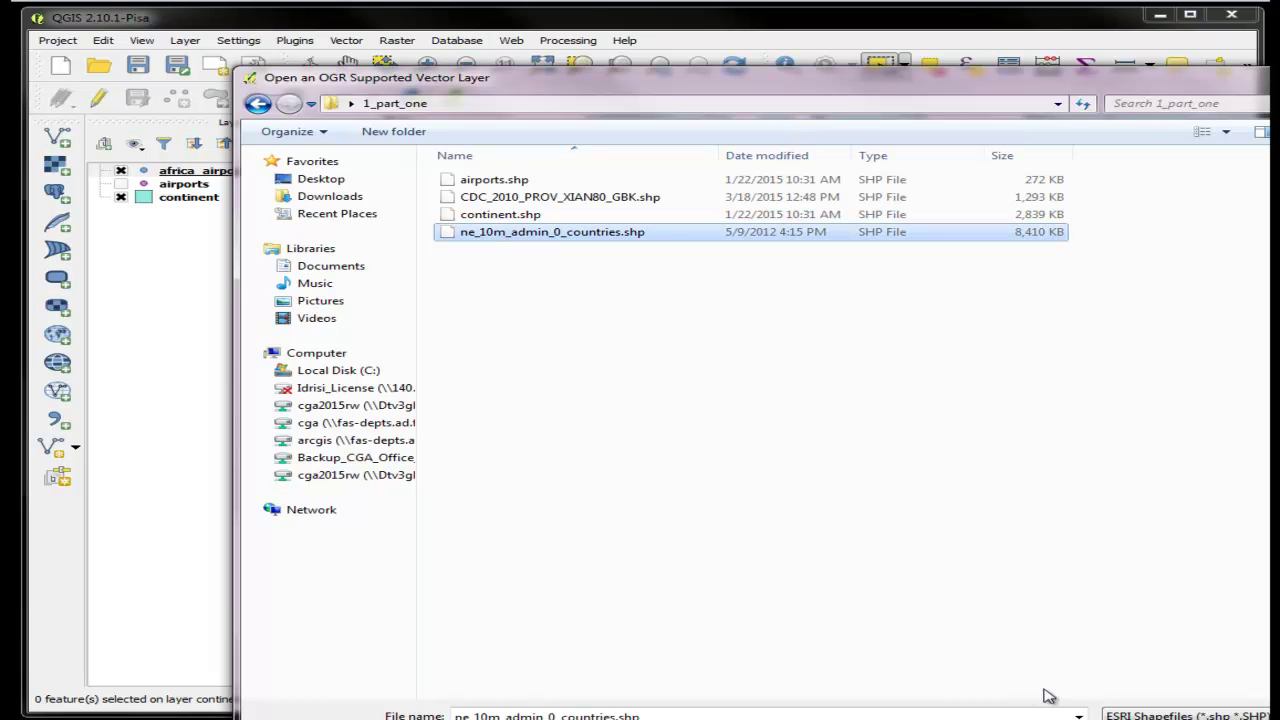
key("Return")
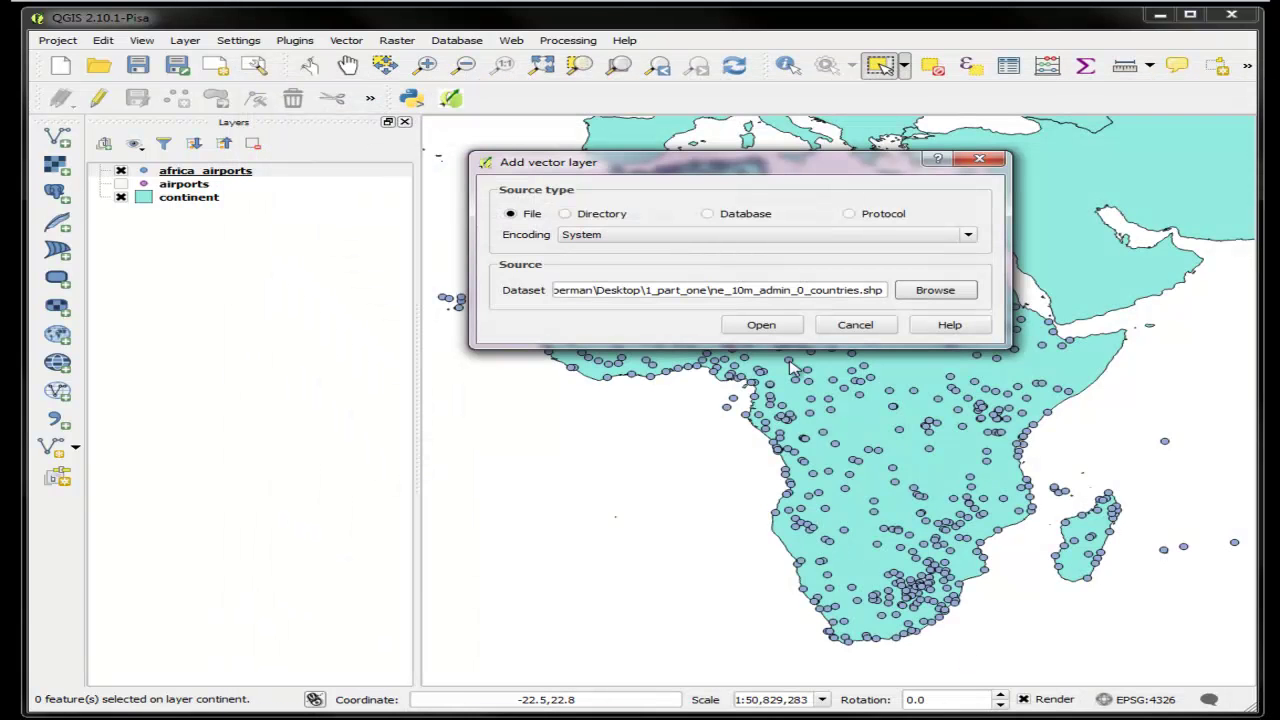
left_click(761, 325)
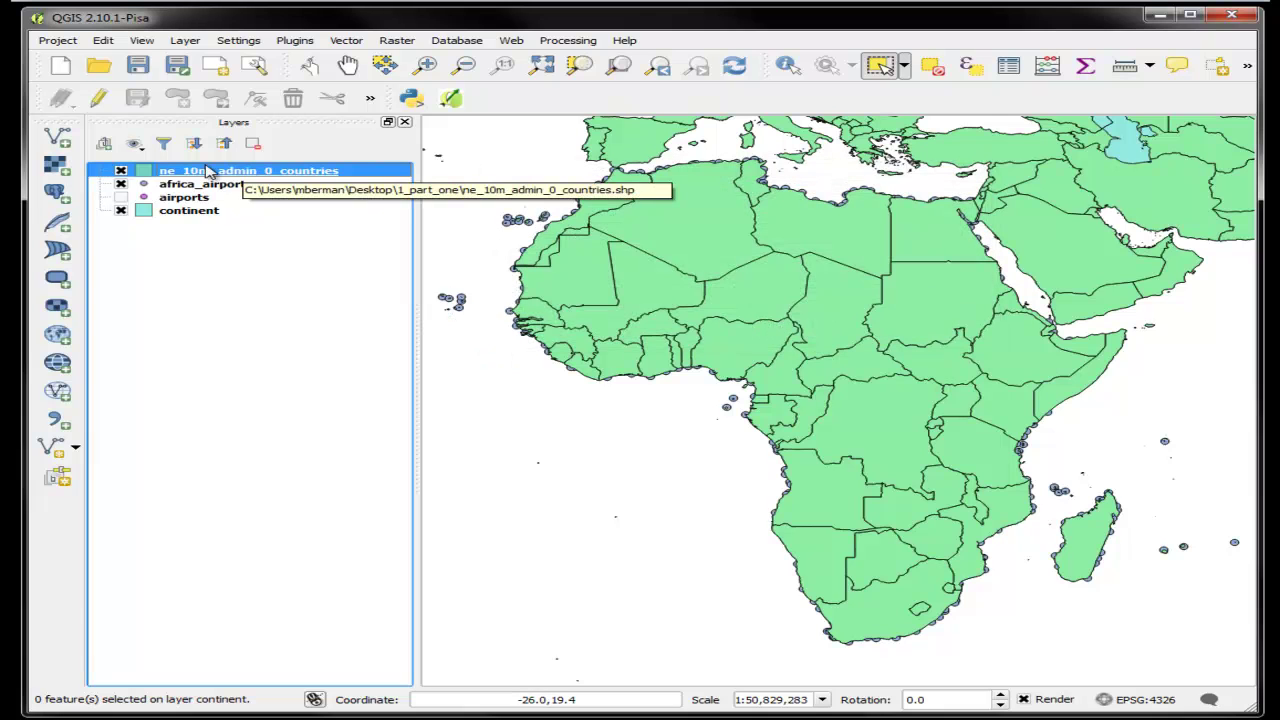
left_click_drag(208, 173, 212, 196)
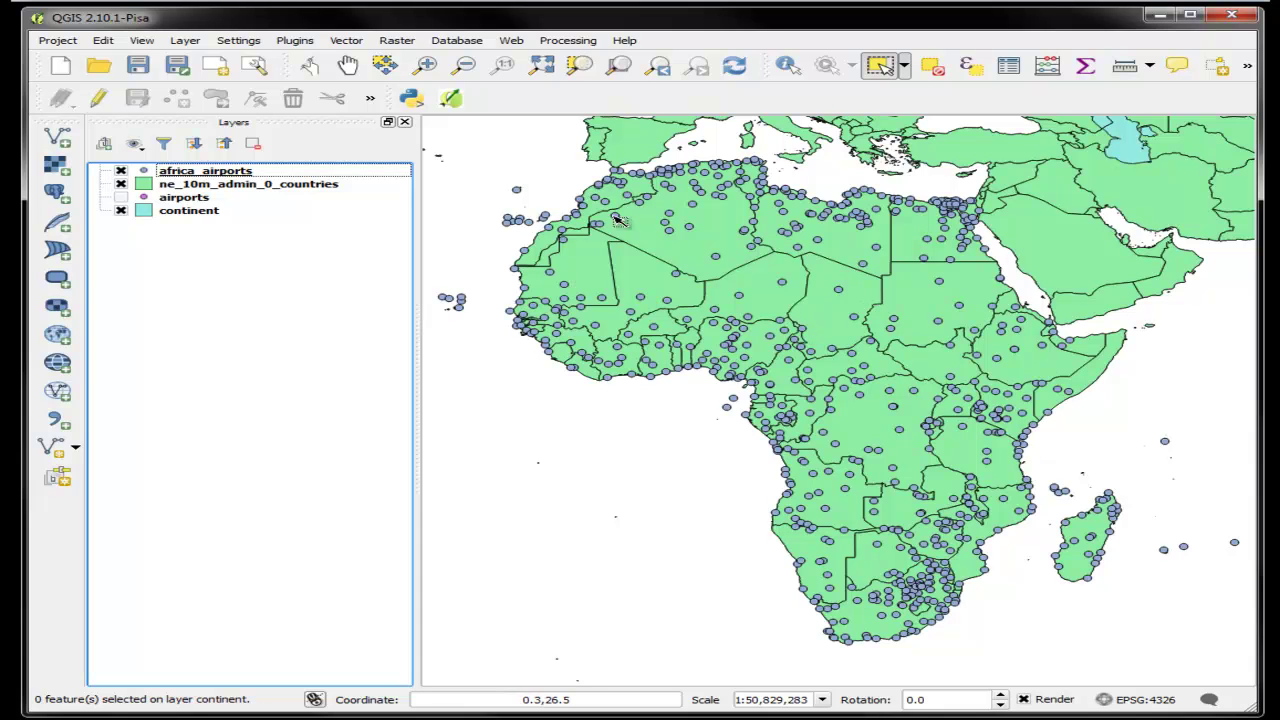
Open Select by expression for the ne_10m_admin_0_countries layer
left_click(232, 188)
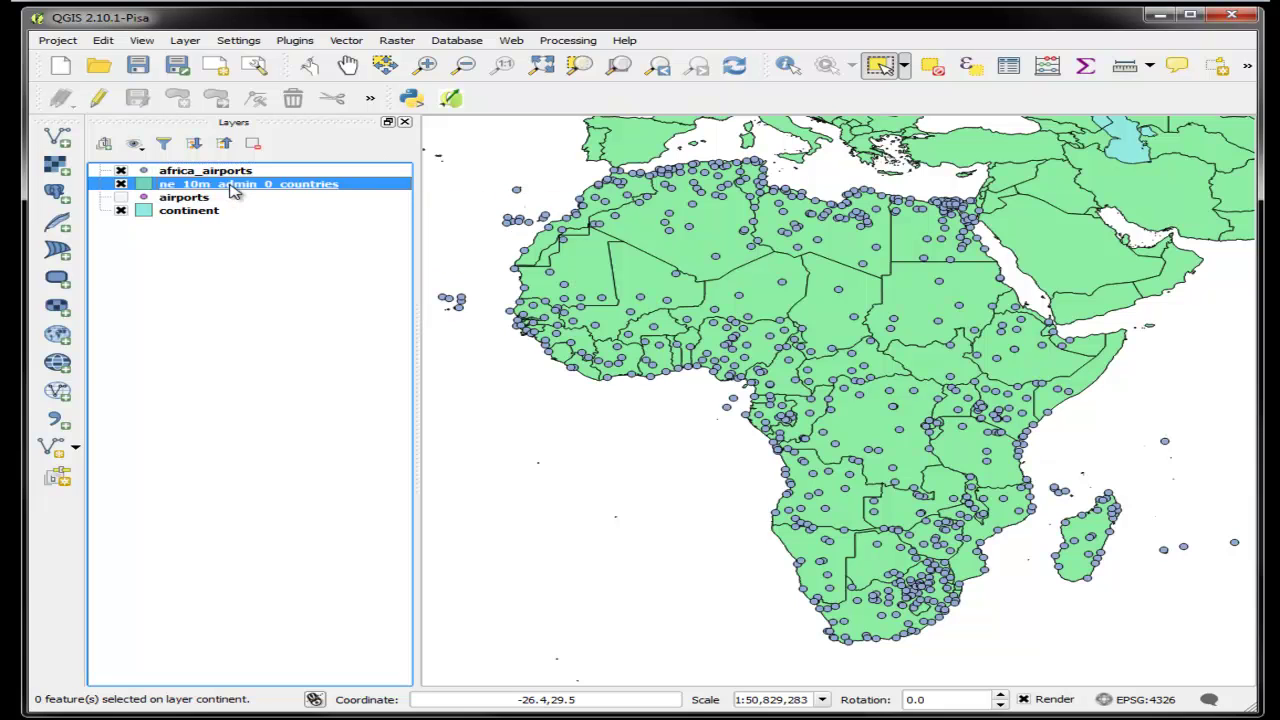
left_click(968, 67)
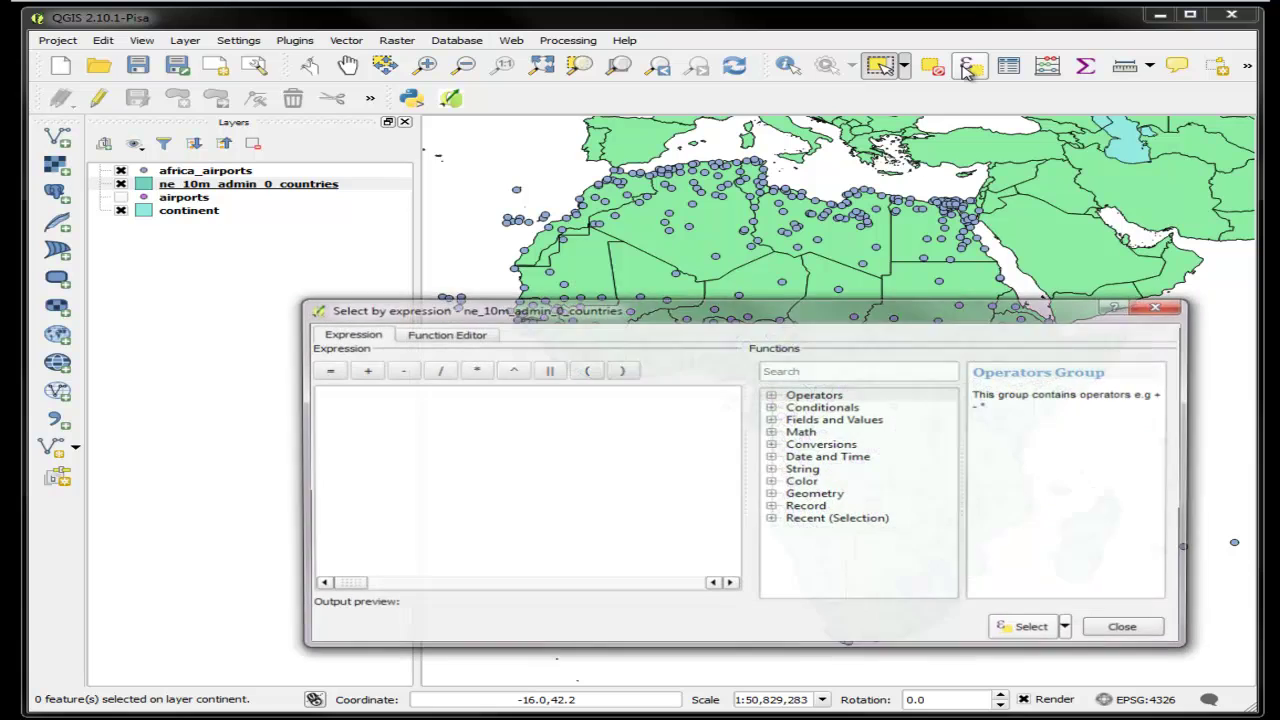
left_click_drag(997, 318, 938, 229)
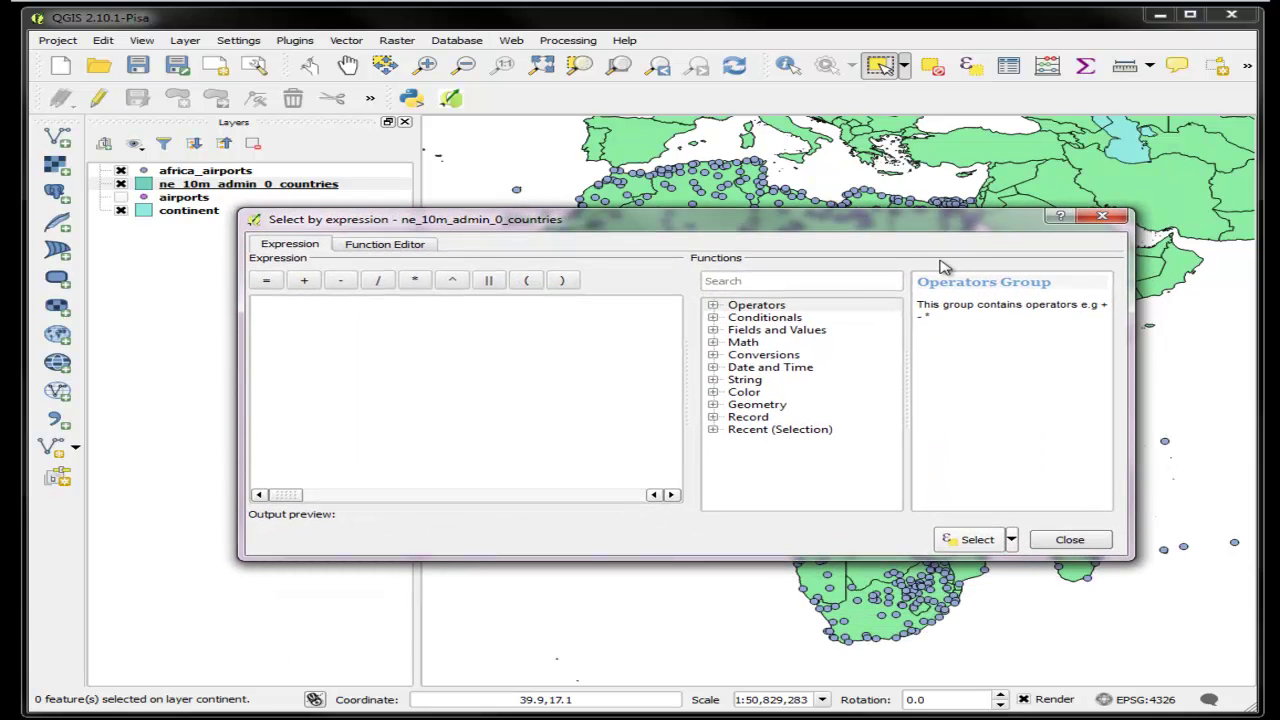
Add the ADMIN field from the countries layer's fields to the expression
left_click(713, 330)
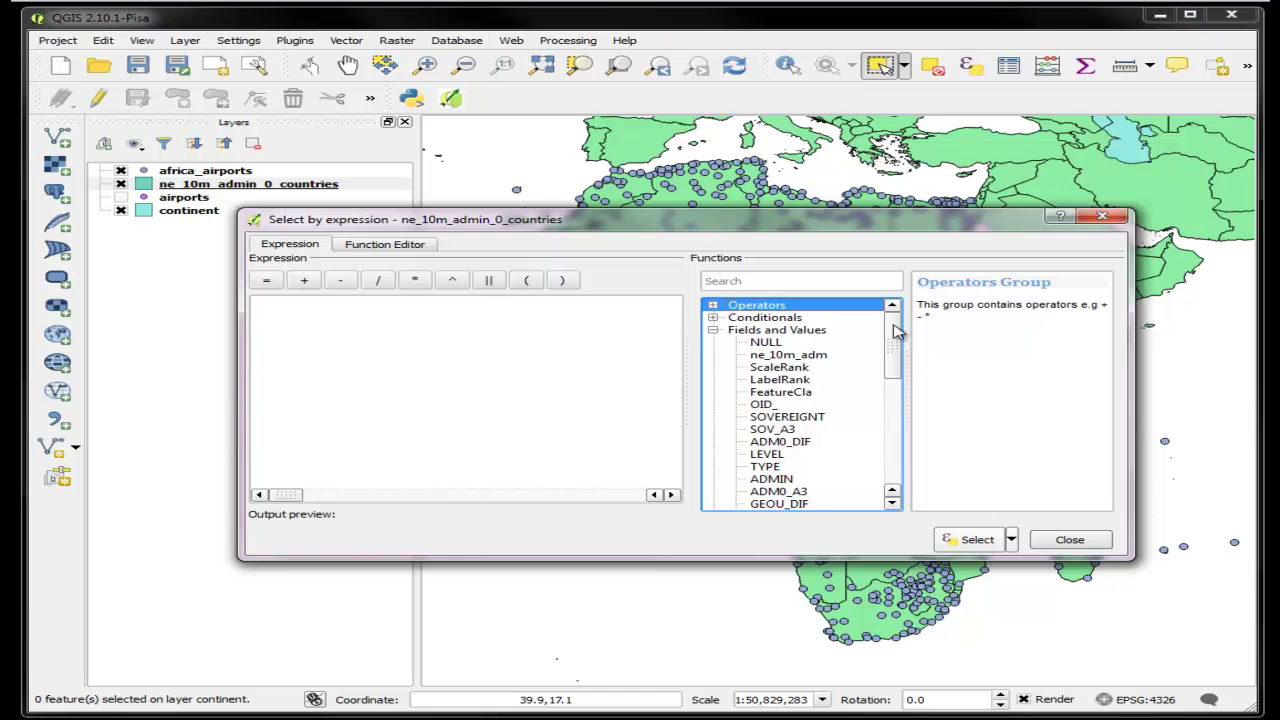
left_click_drag(897, 333, 889, 368)
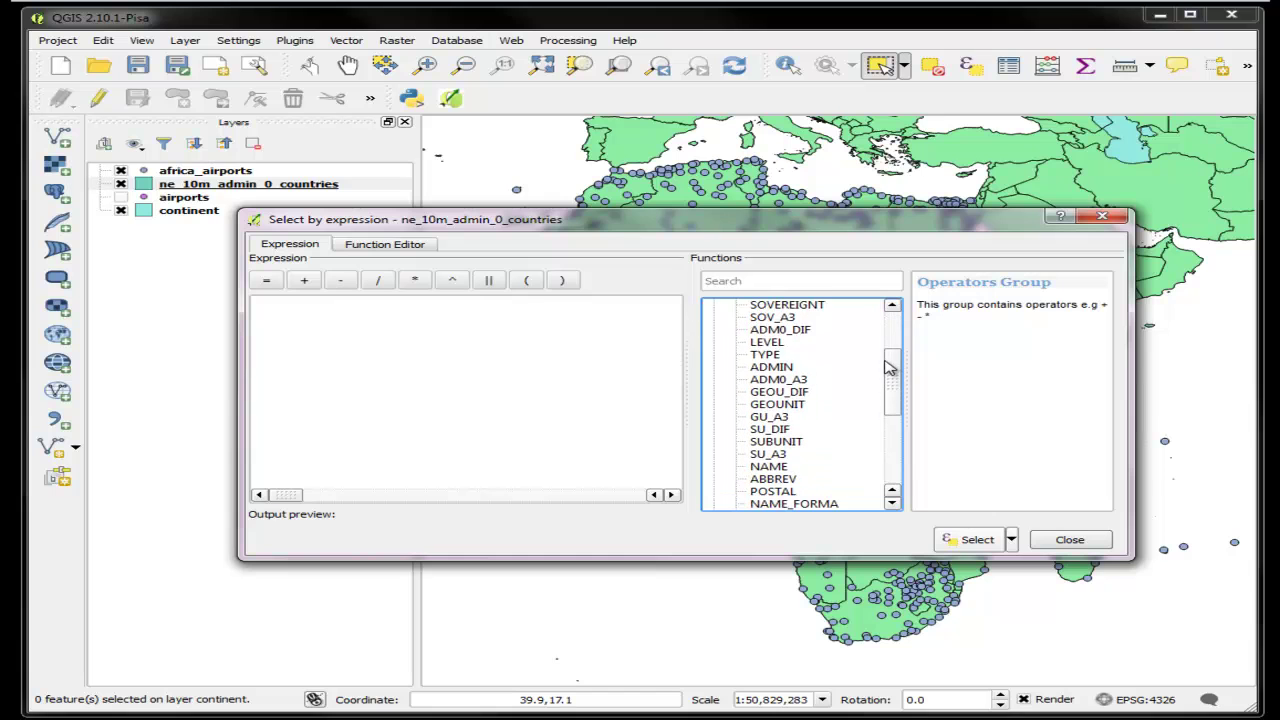
left_click(766, 370)
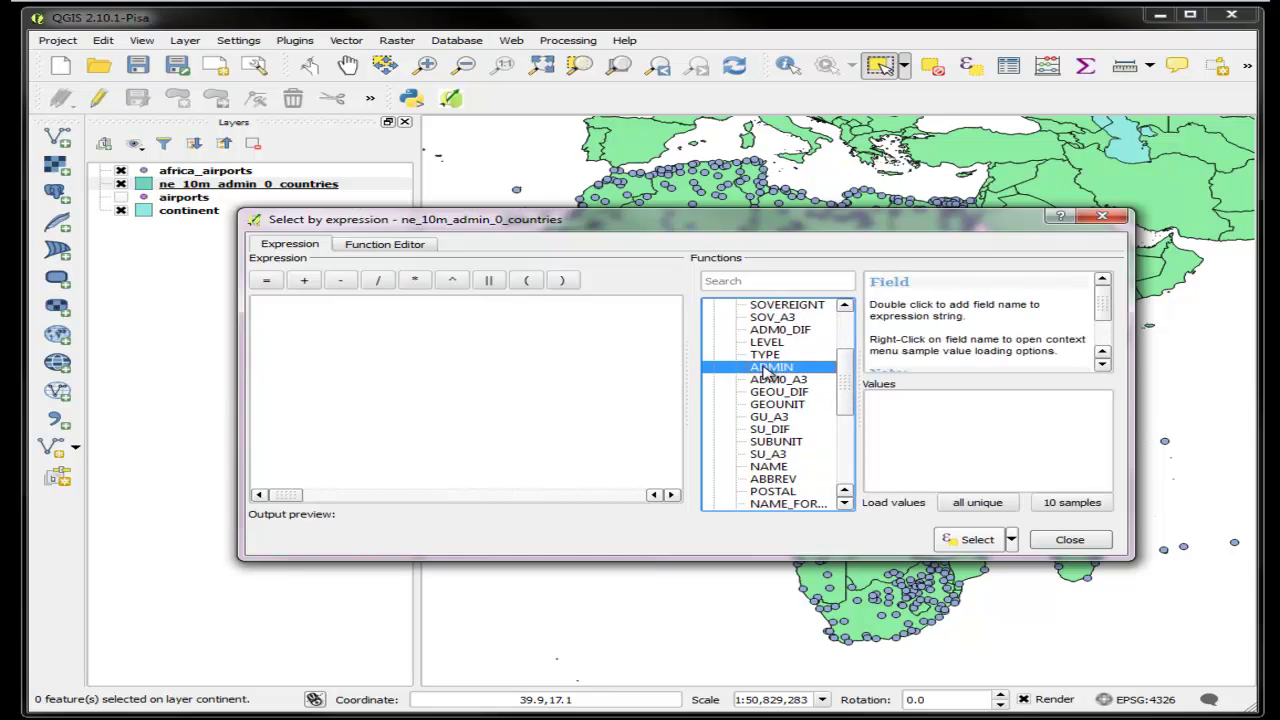
double_click(766, 370)
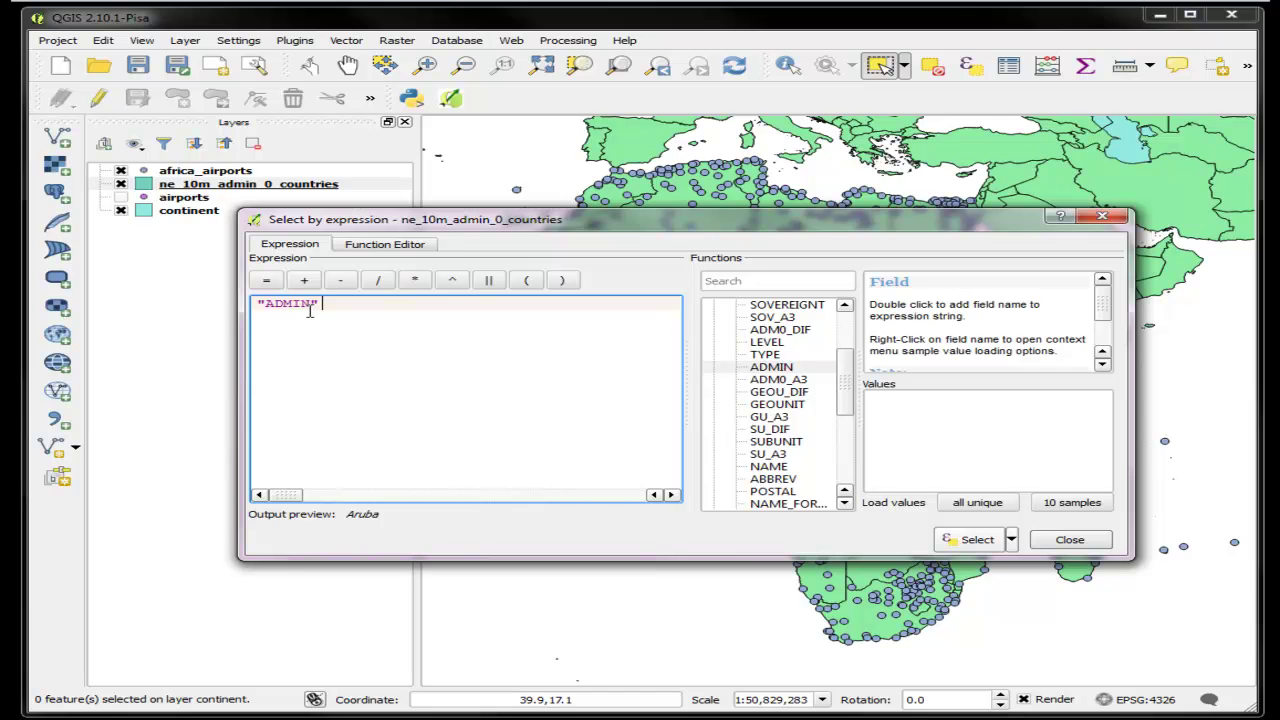
left_click_drag(848, 374, 843, 313)
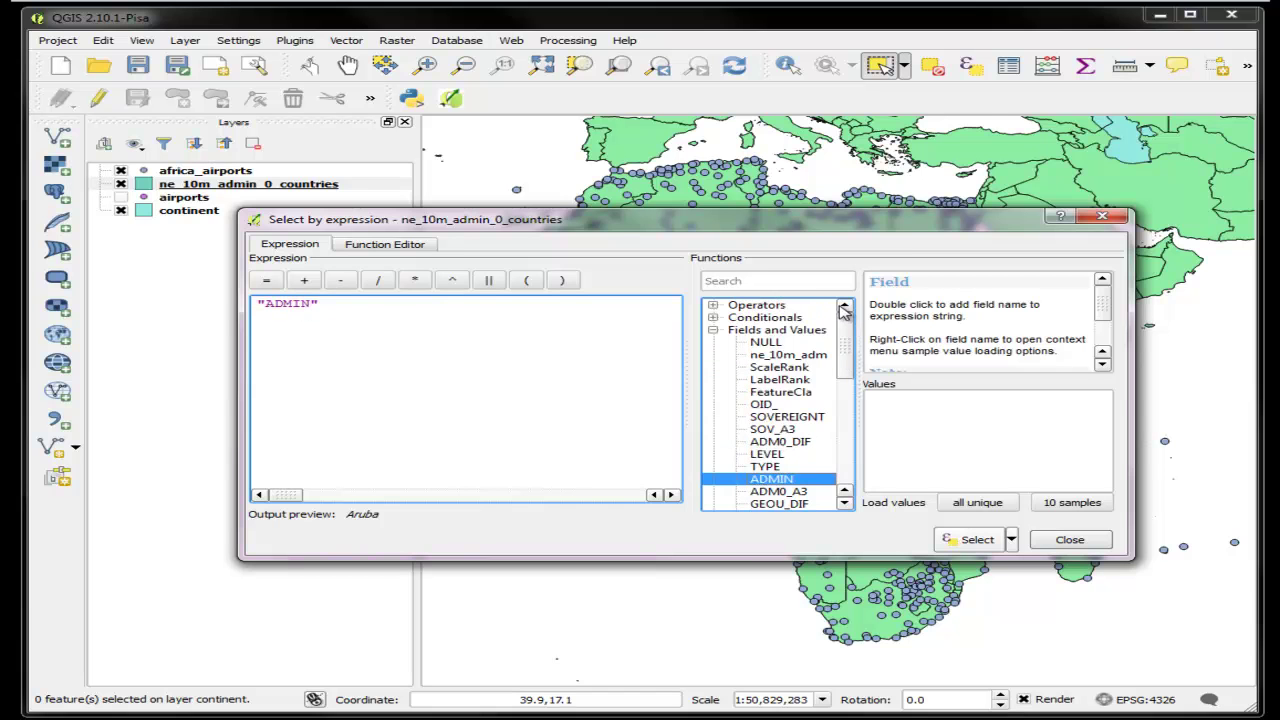
Complete the expression as "ADMIN" LIKE 'Algeria' and run the selection
left_click(712, 329)
left_click(713, 305)
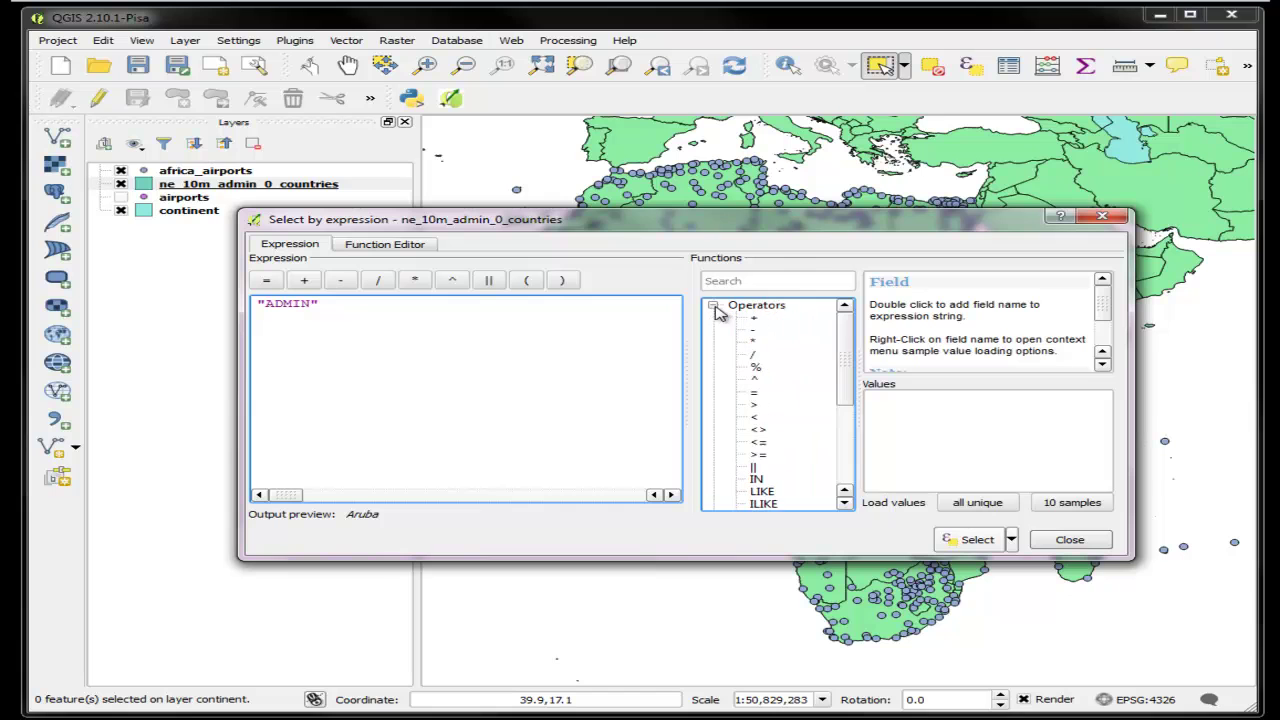
left_click_drag(850, 335, 846, 375)
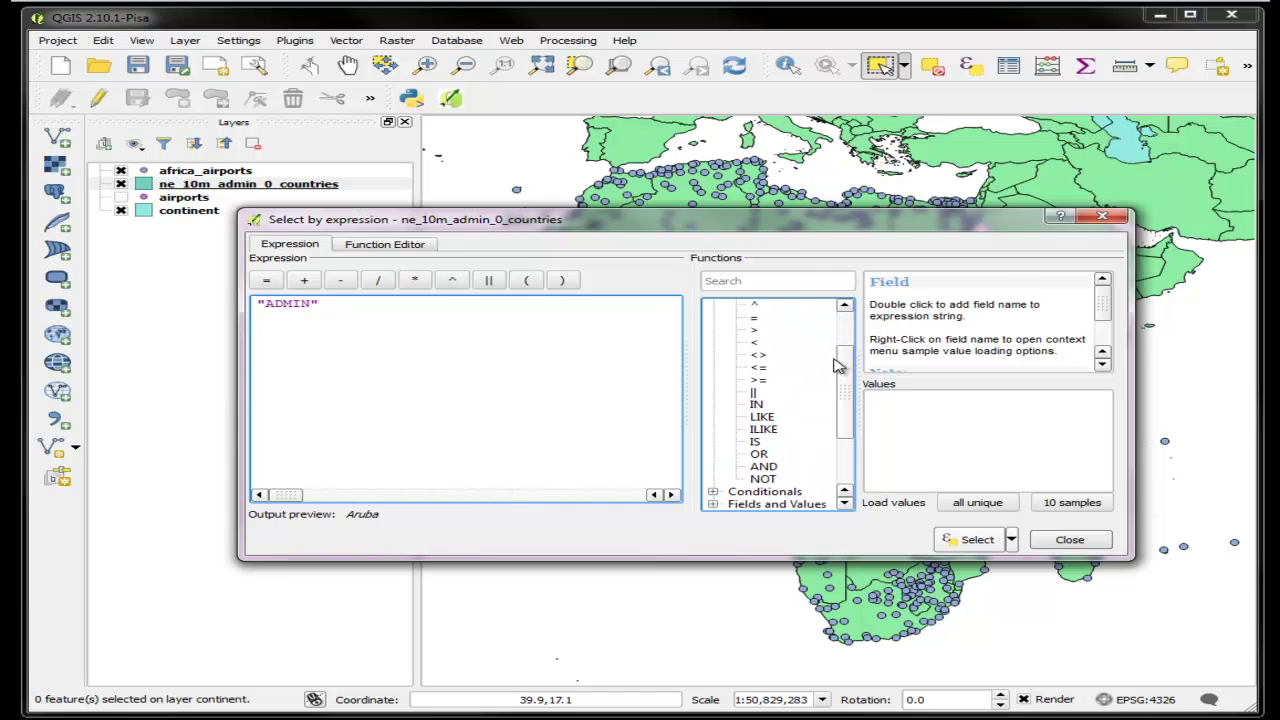
double_click(756, 417)
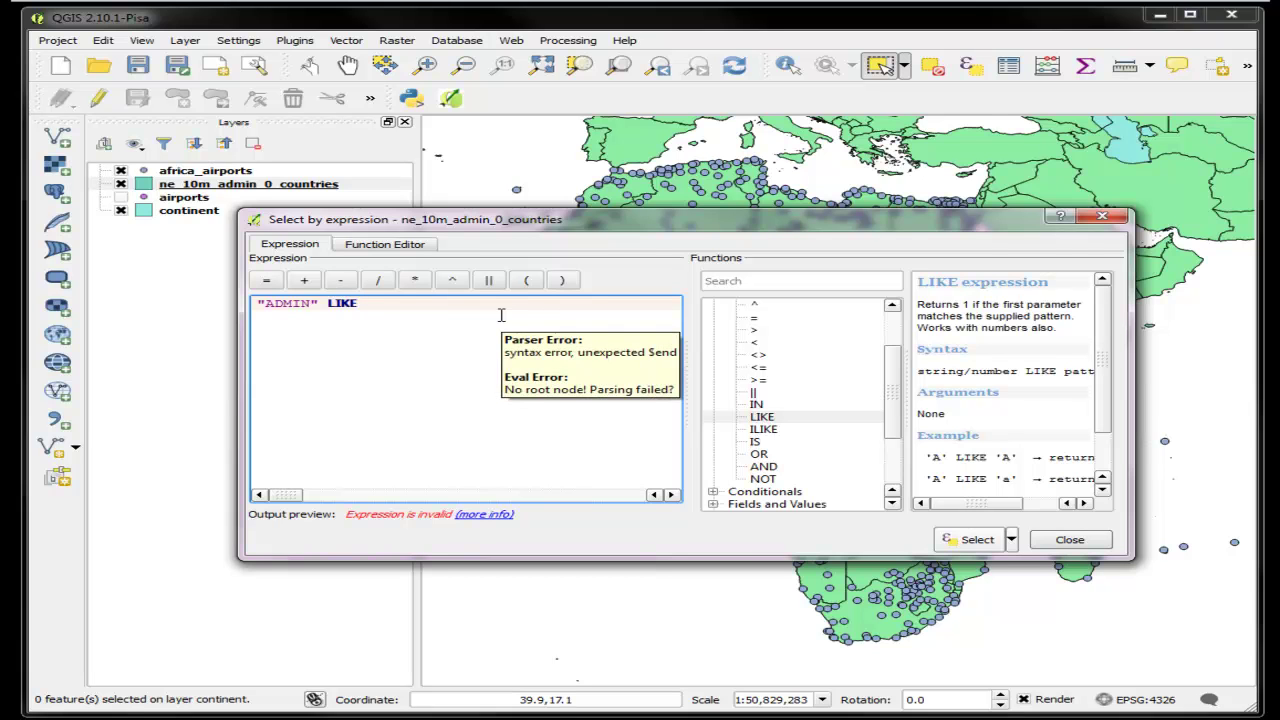
type("''")
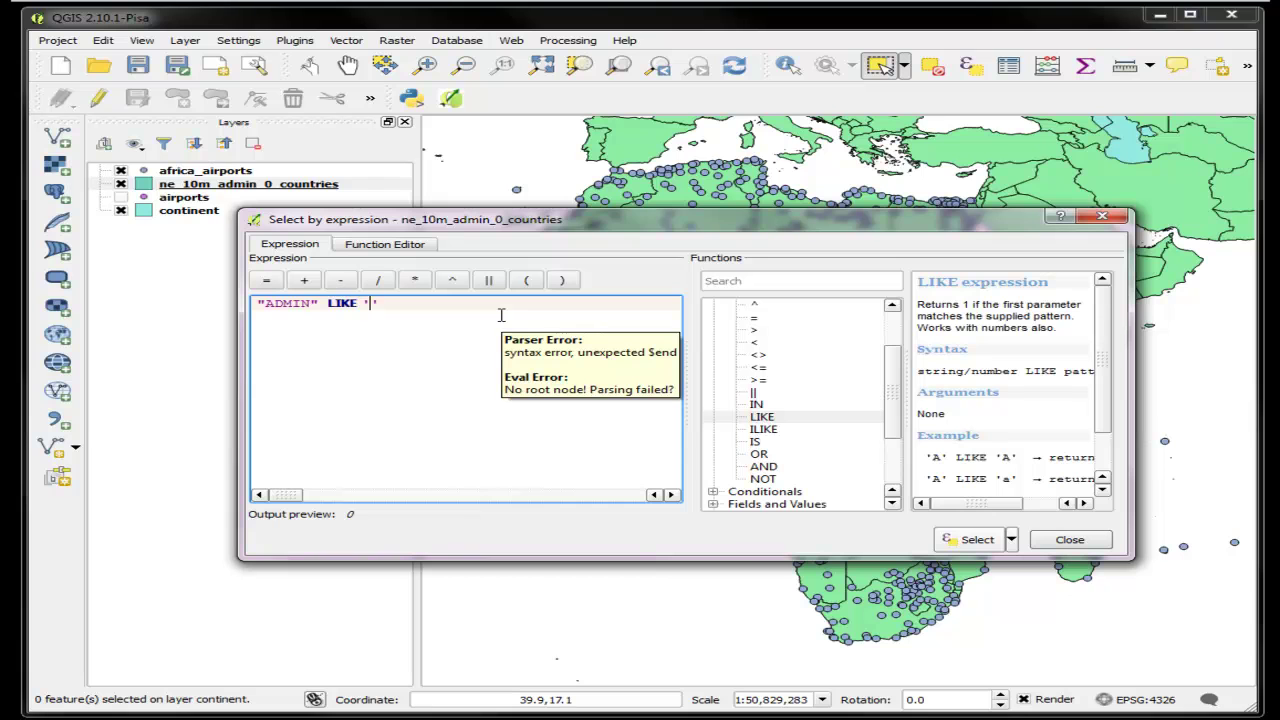
type("Algeria")
key("Right")
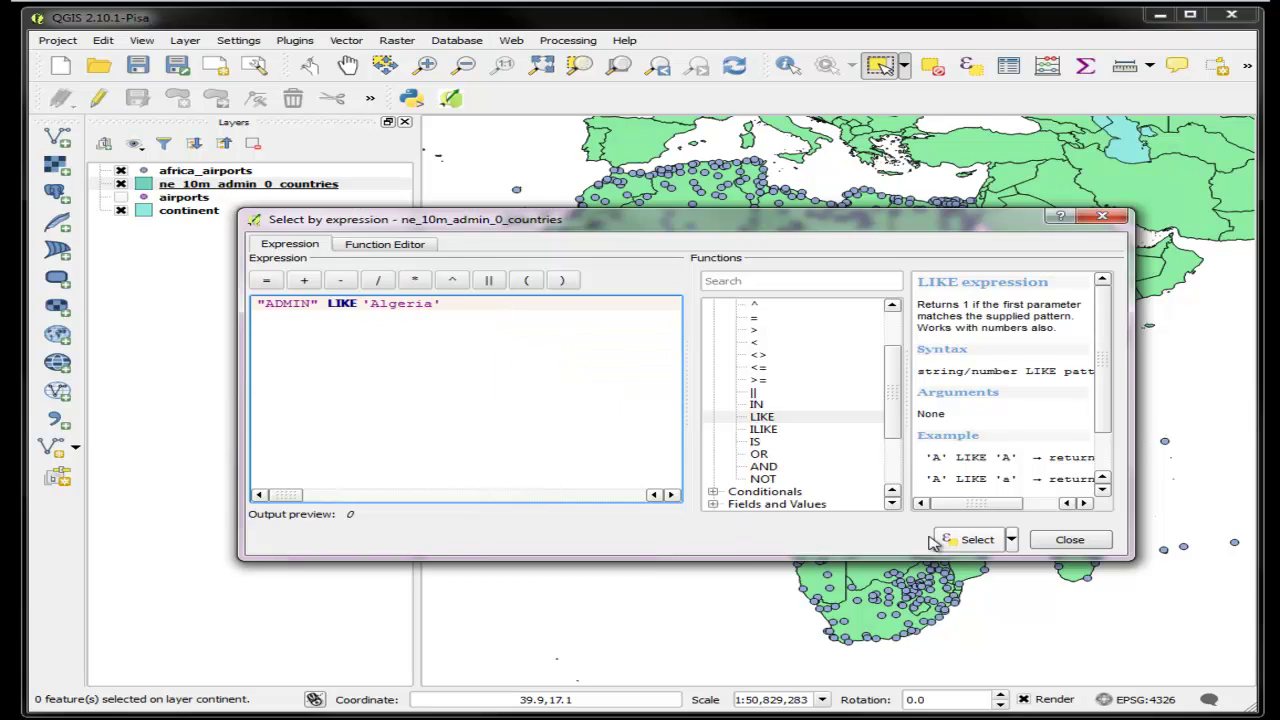
left_click(964, 540)
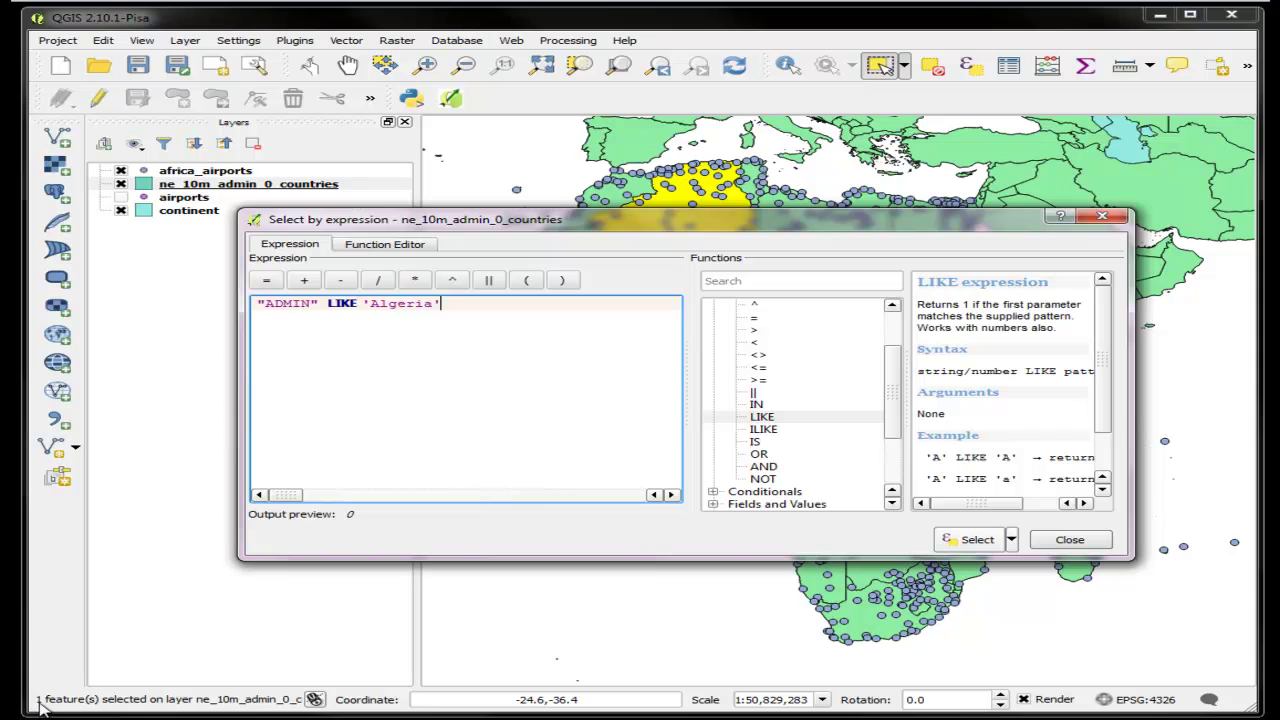
Close the Select by expression window, keeping Algeria selected
left_click(1102, 216)
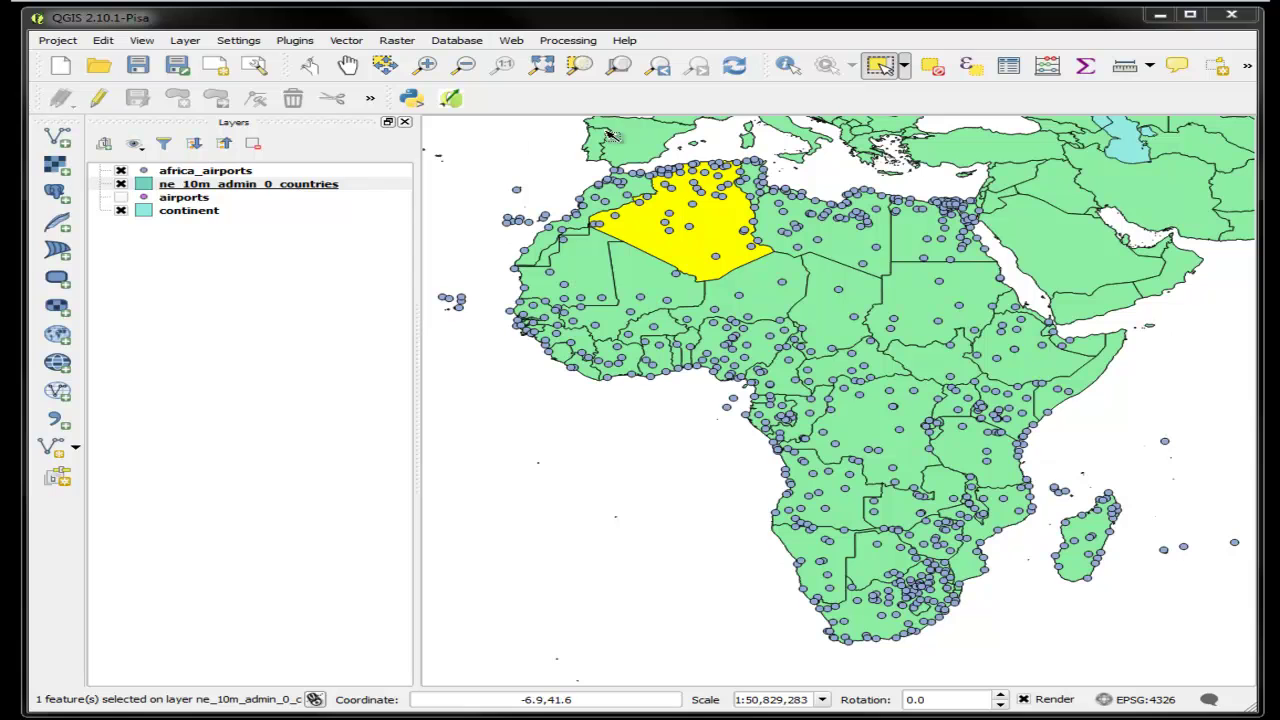
Select africa_airports points intersecting the selected Algeria feature in ne_10m_admin_0_countries via Select by Location
left_click(346, 42)
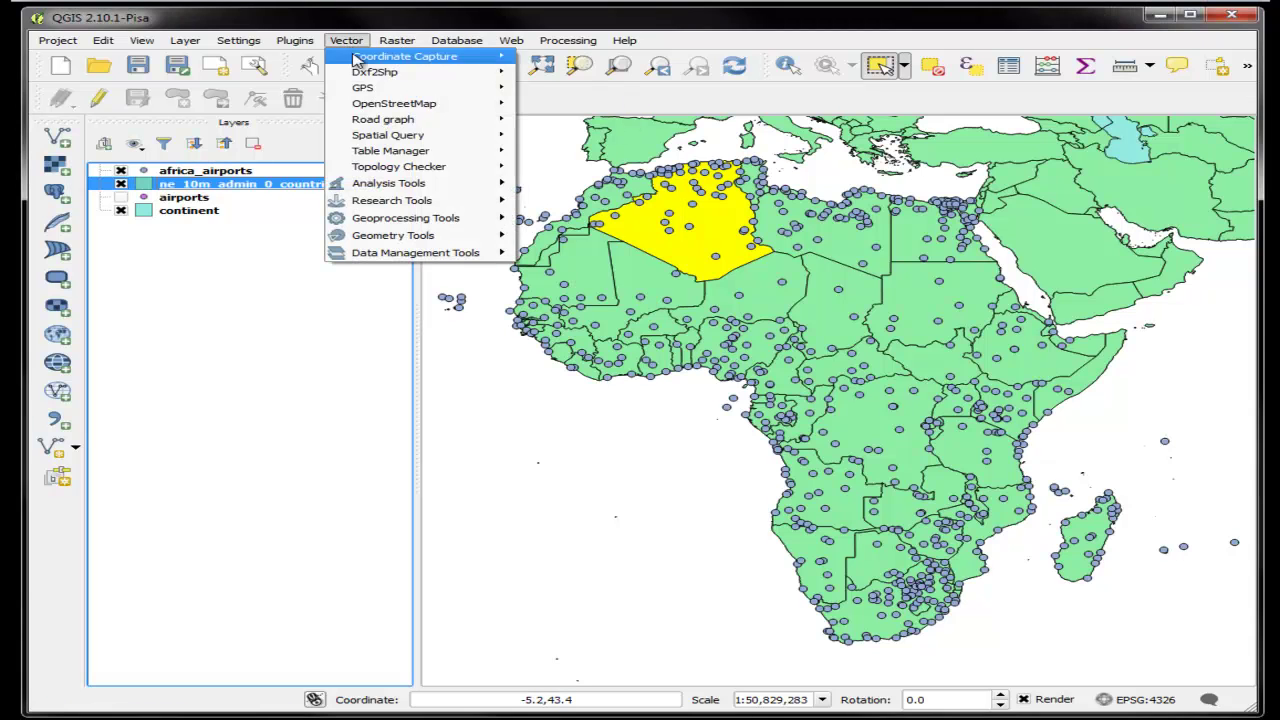
mouse_move(415, 201)
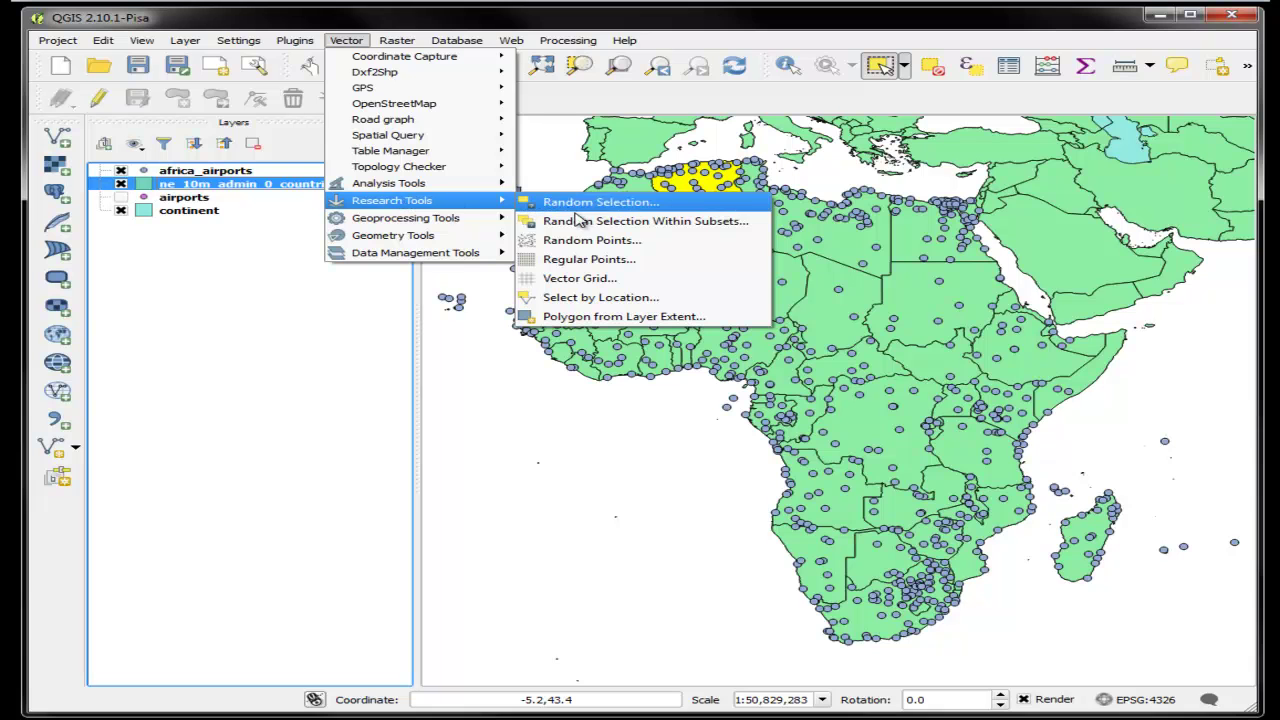
left_click(583, 297)
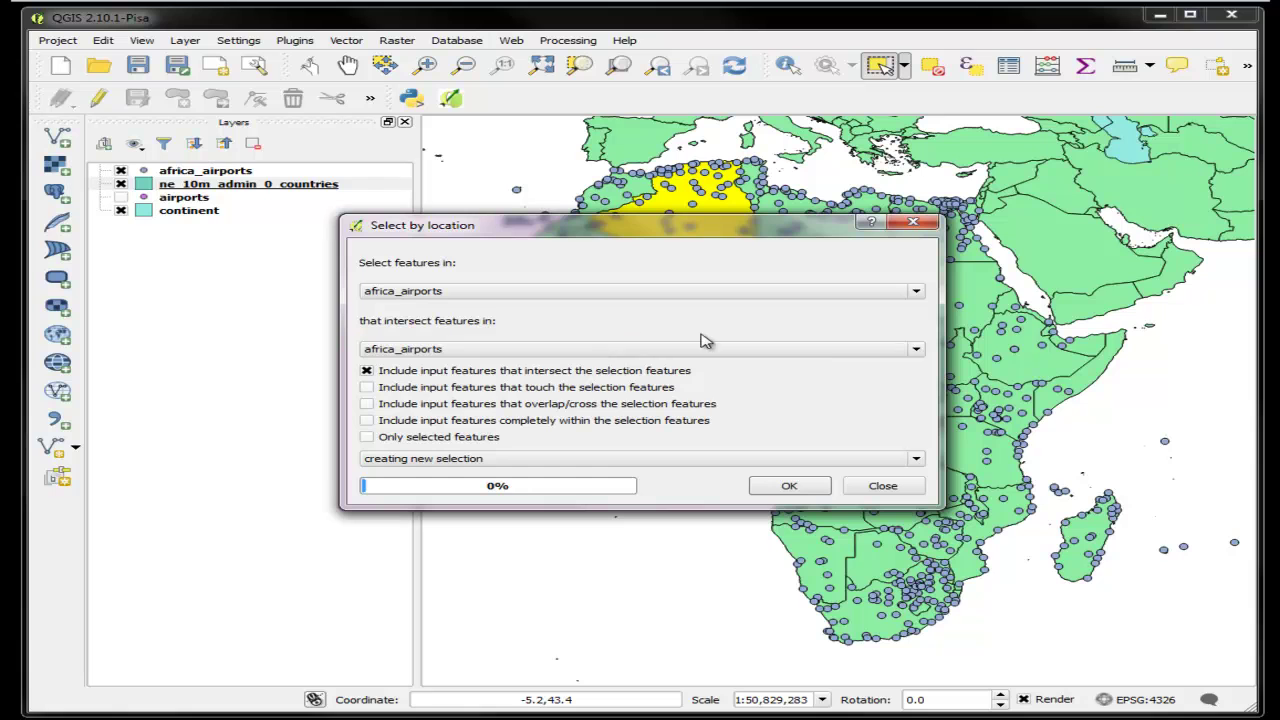
left_click(915, 352)
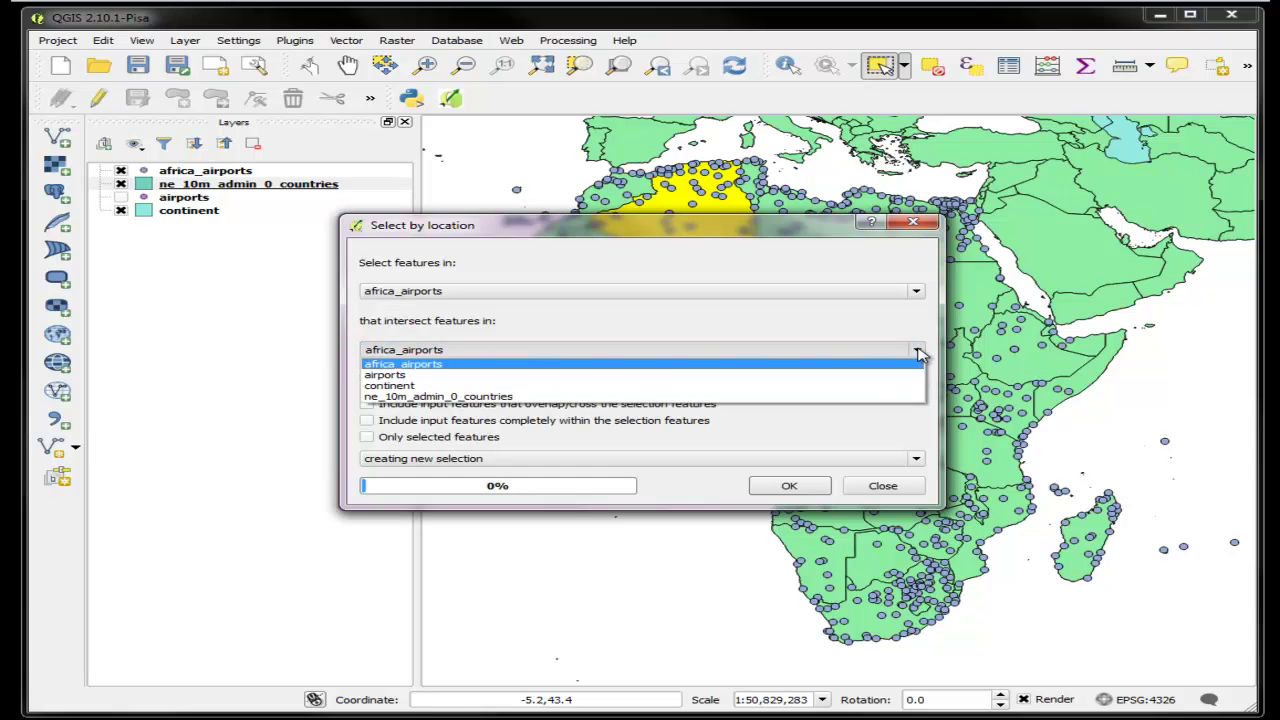
left_click(531, 397)
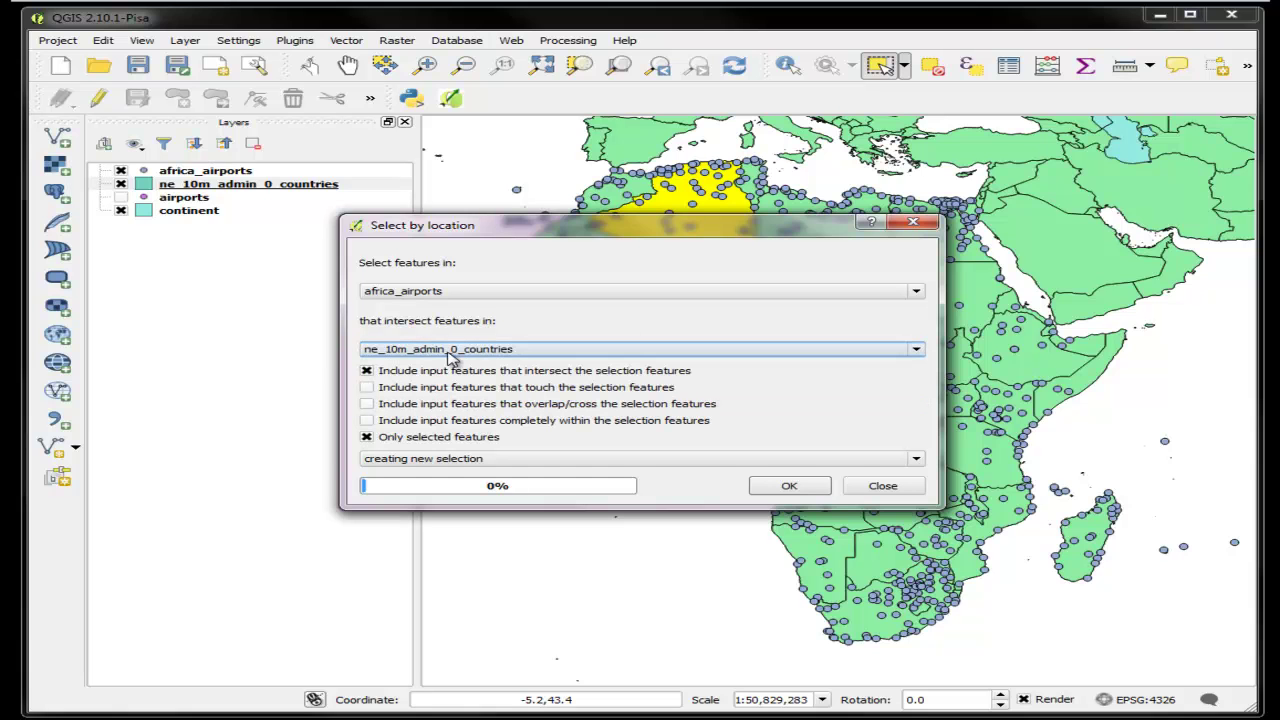
left_click(787, 485)
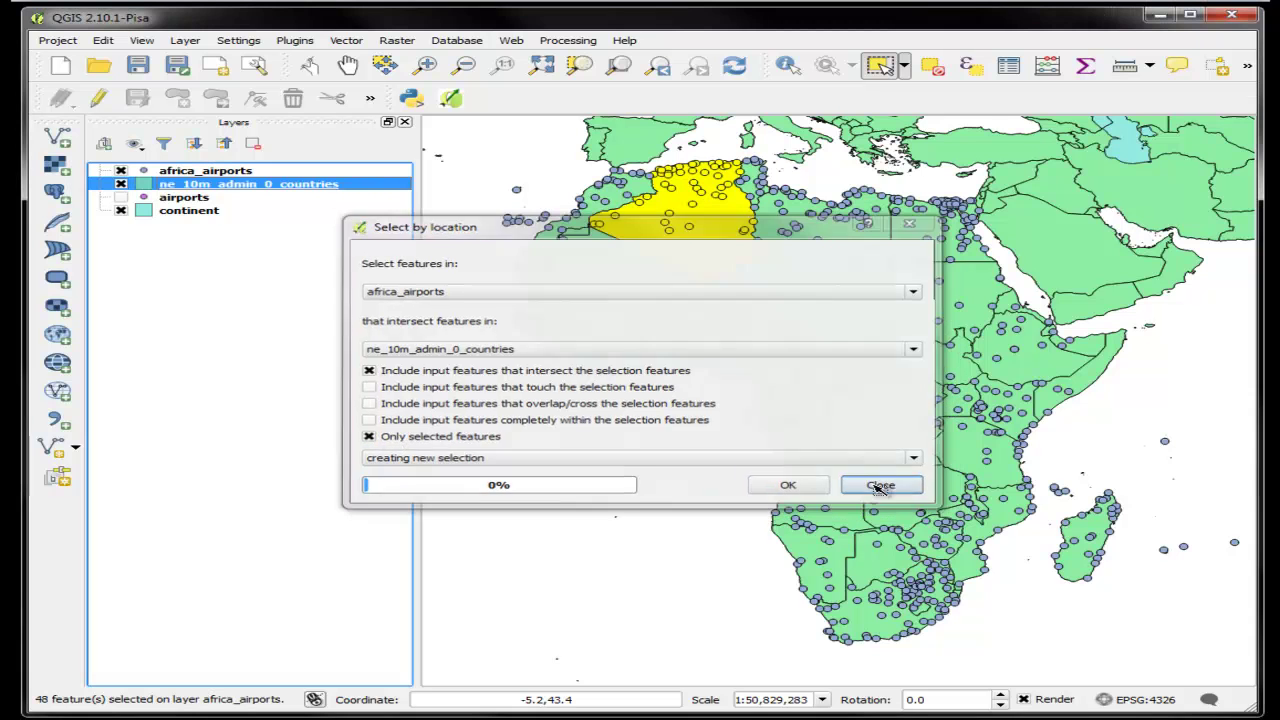
left_click(880, 487)
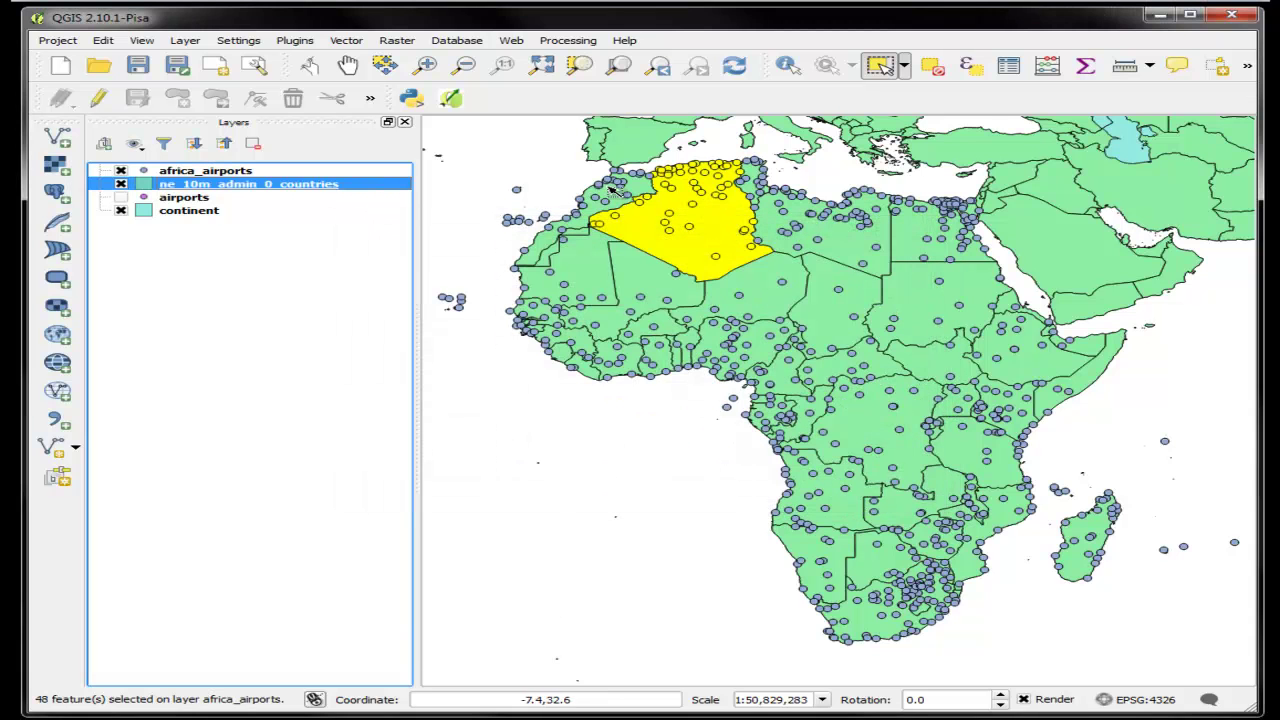
Export only the selected africa_airports features as a new layer named algeria_airports
left_click(233, 174)
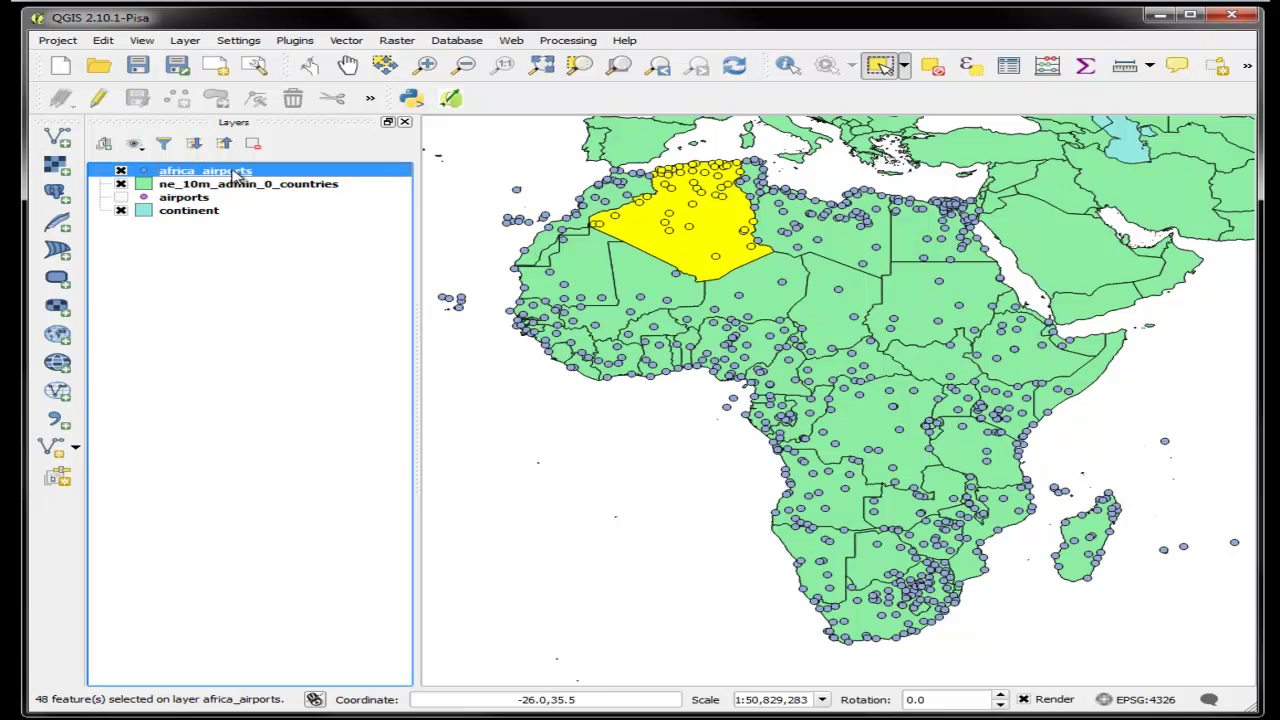
right_click(236, 175)
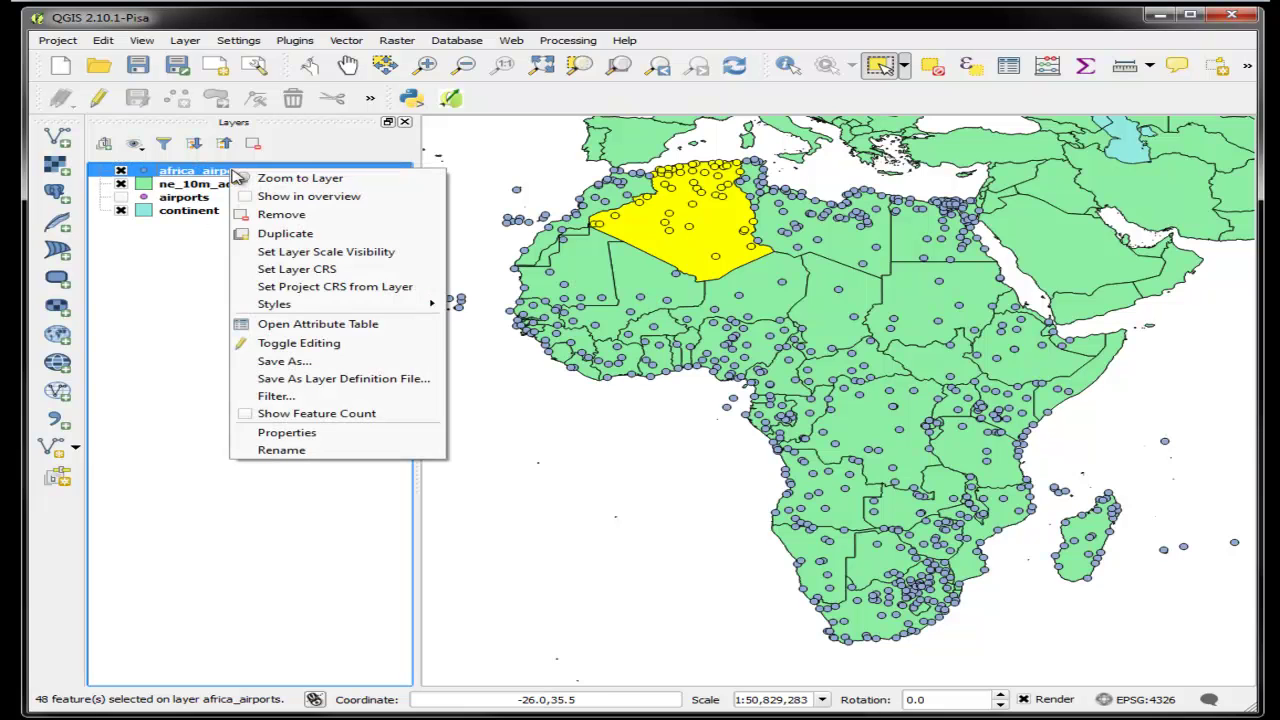
left_click(311, 362)
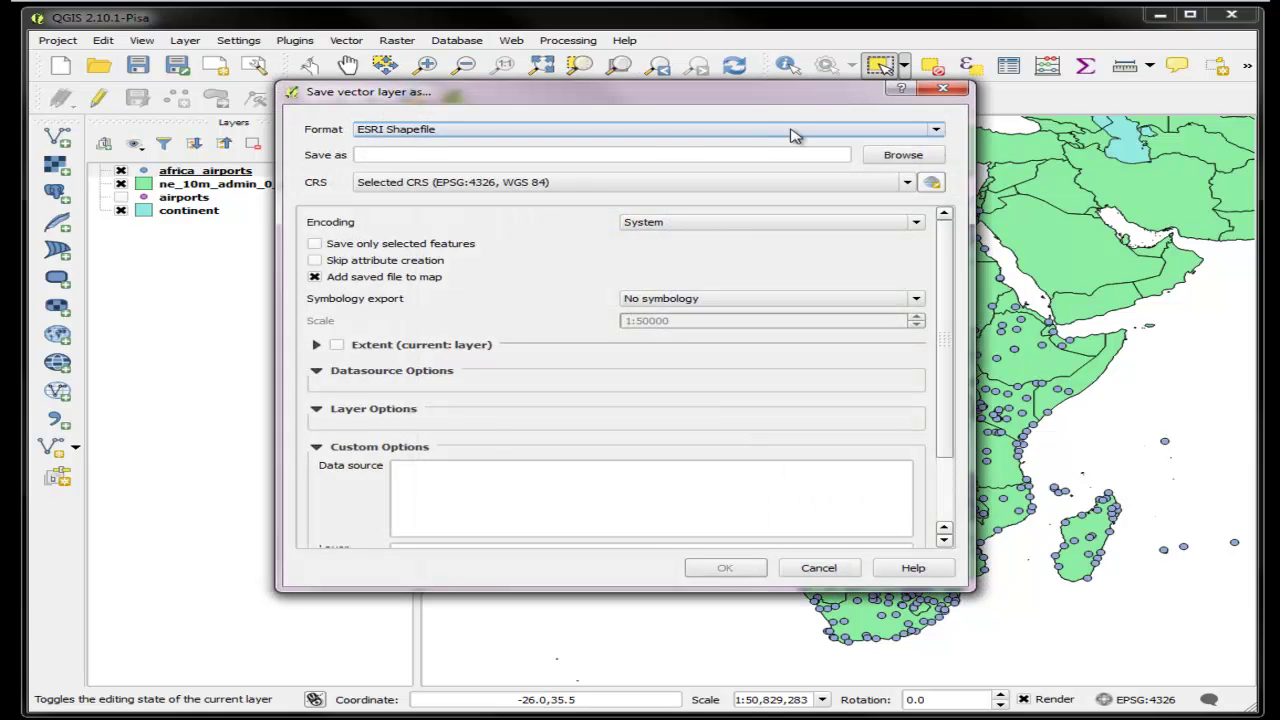
left_click(674, 157)
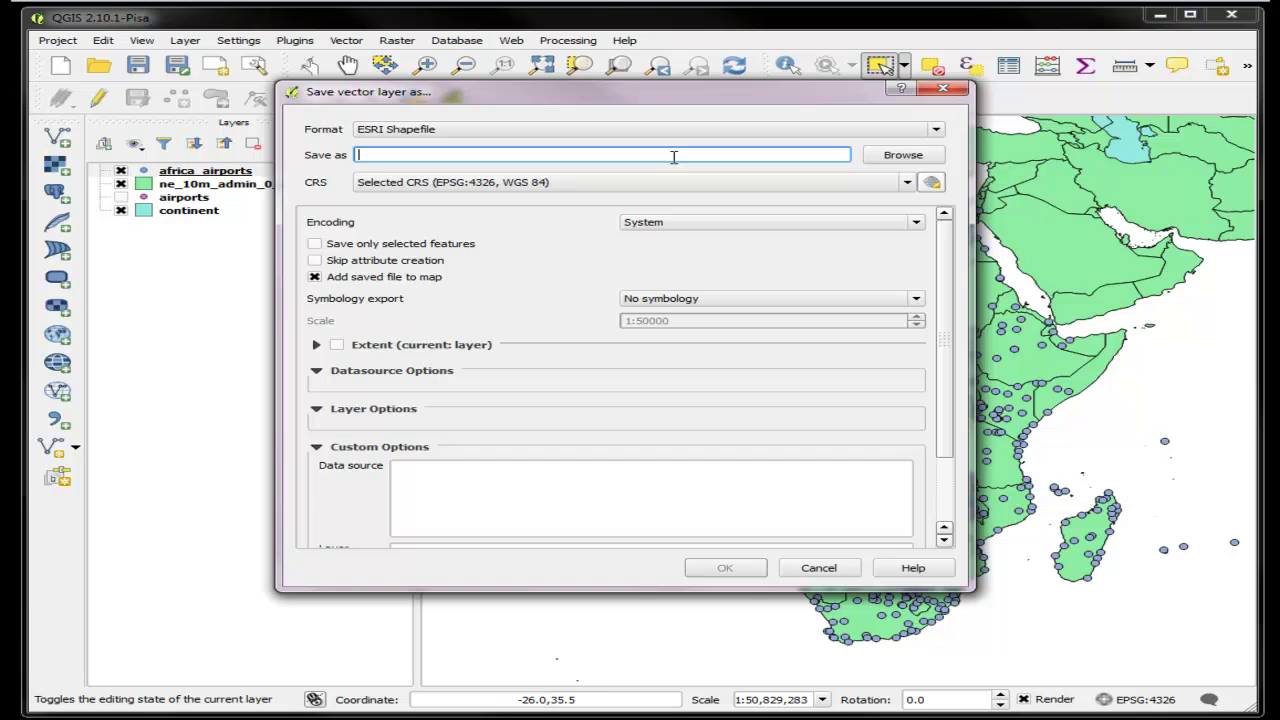
type("algeria_airports")
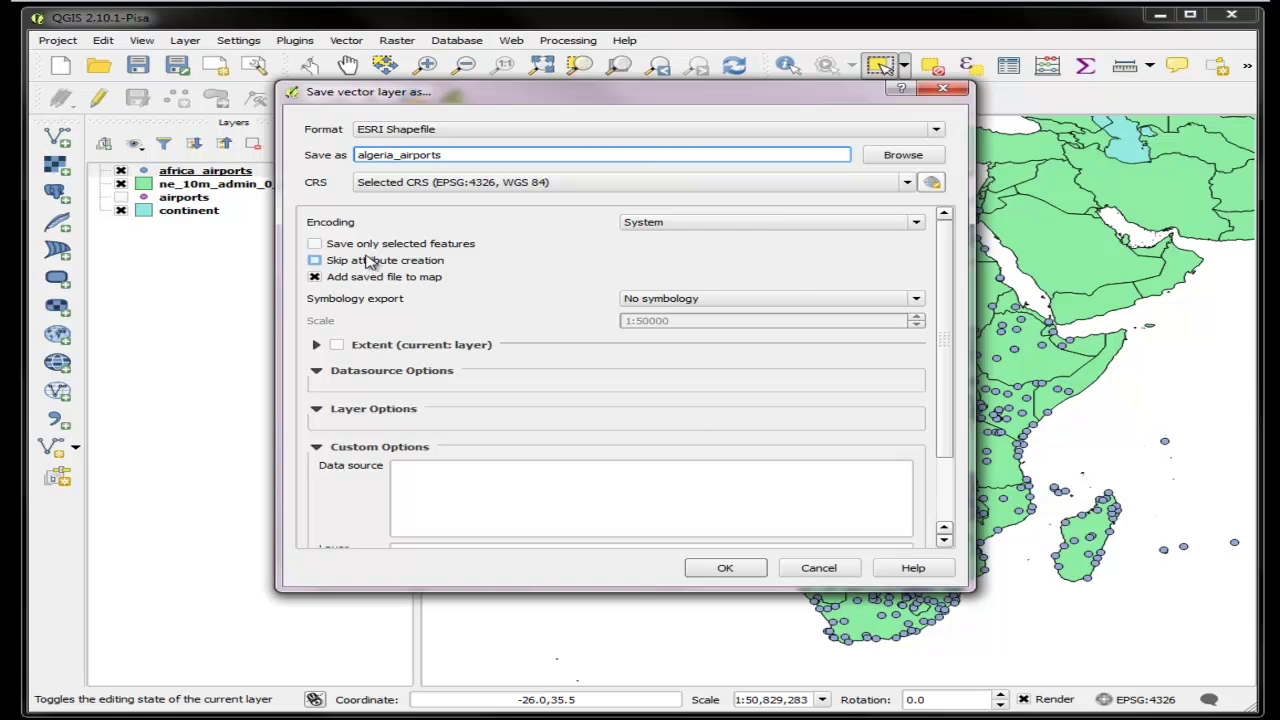
left_click(316, 245)
left_click(721, 566)
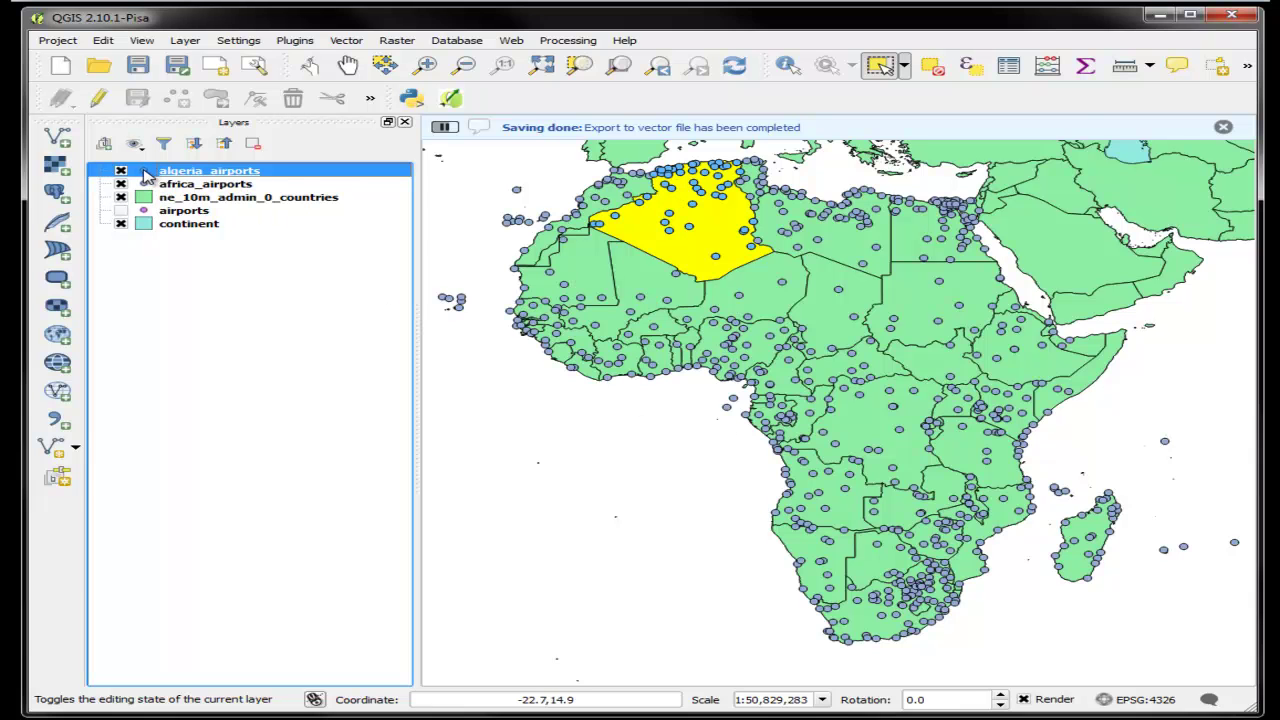
Style the algeria_airports layer with red star markers of size 4
double_click(147, 175)
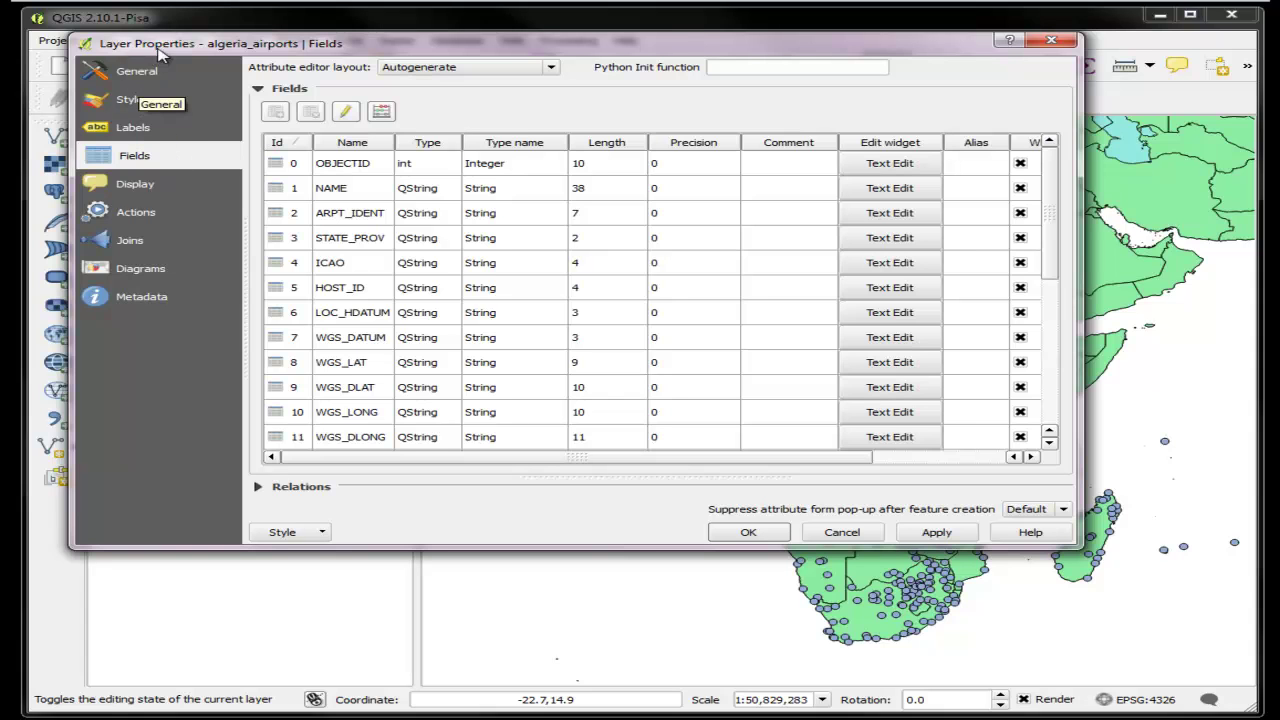
left_click(133, 100)
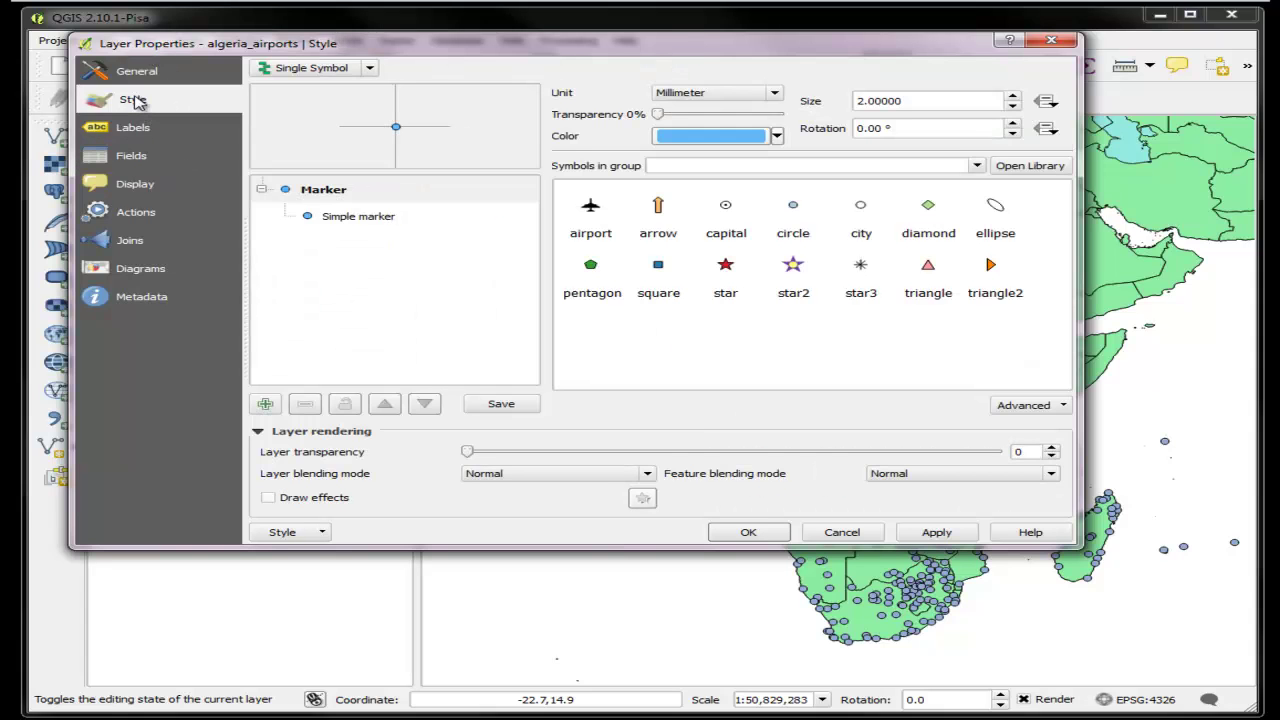
left_click(726, 268)
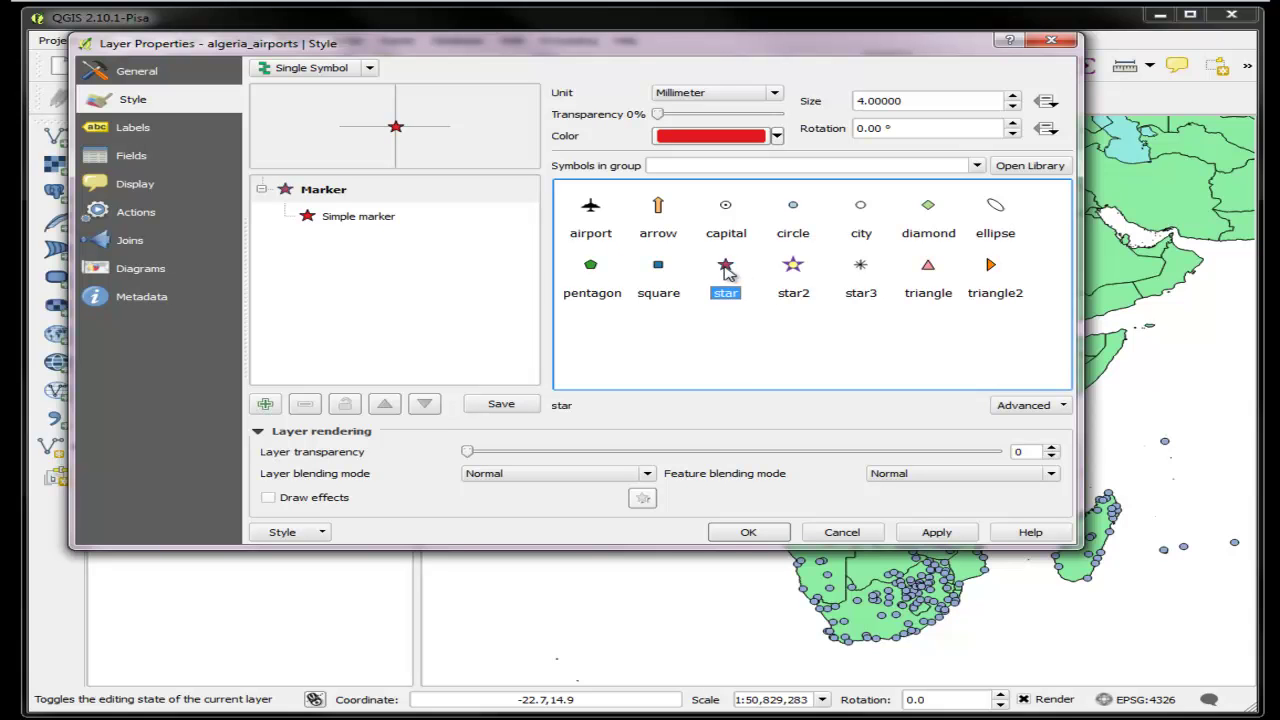
left_click(737, 537)
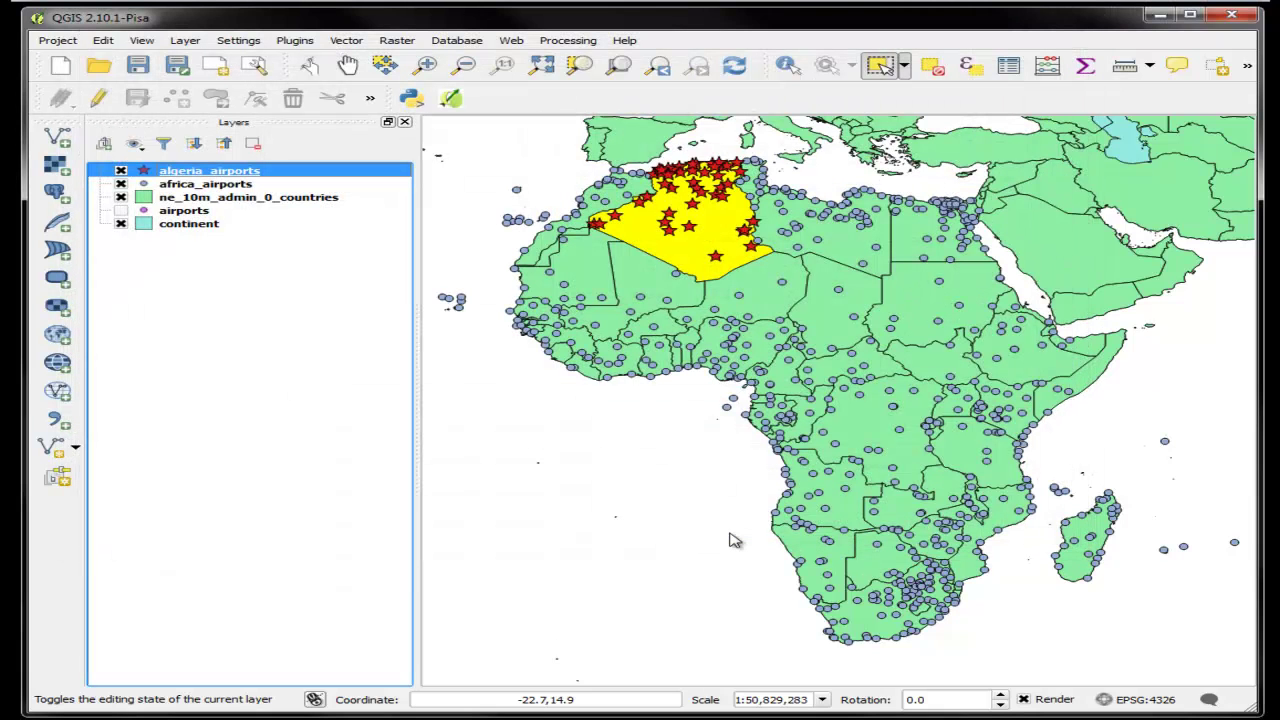